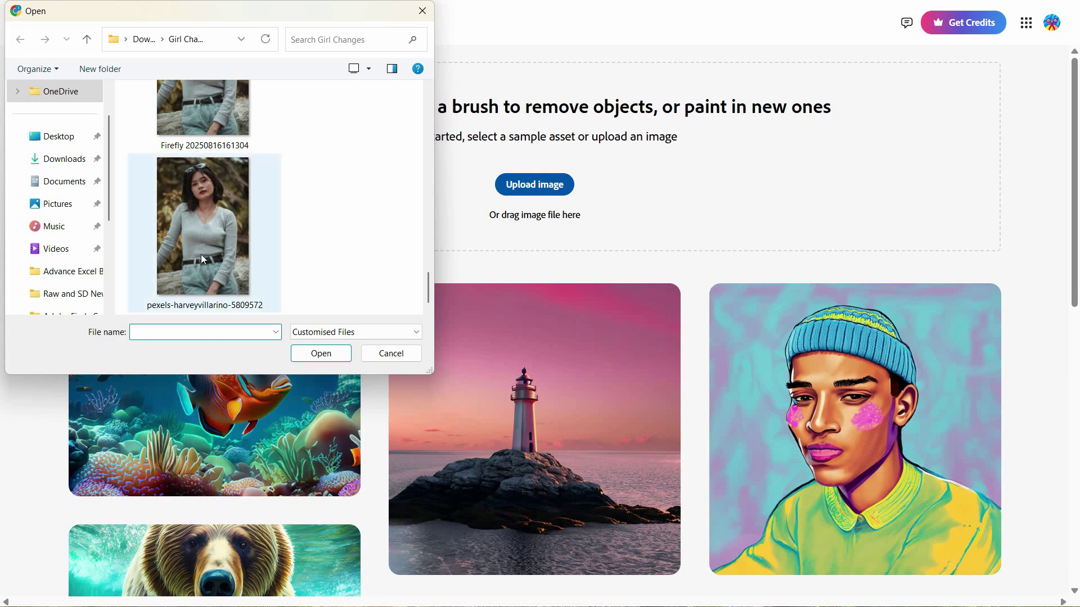
Upload the Pexels portrait of the woman in the grey sweater for generative fill editing
{"action": "left_click", "coordinate": [200, 246]}
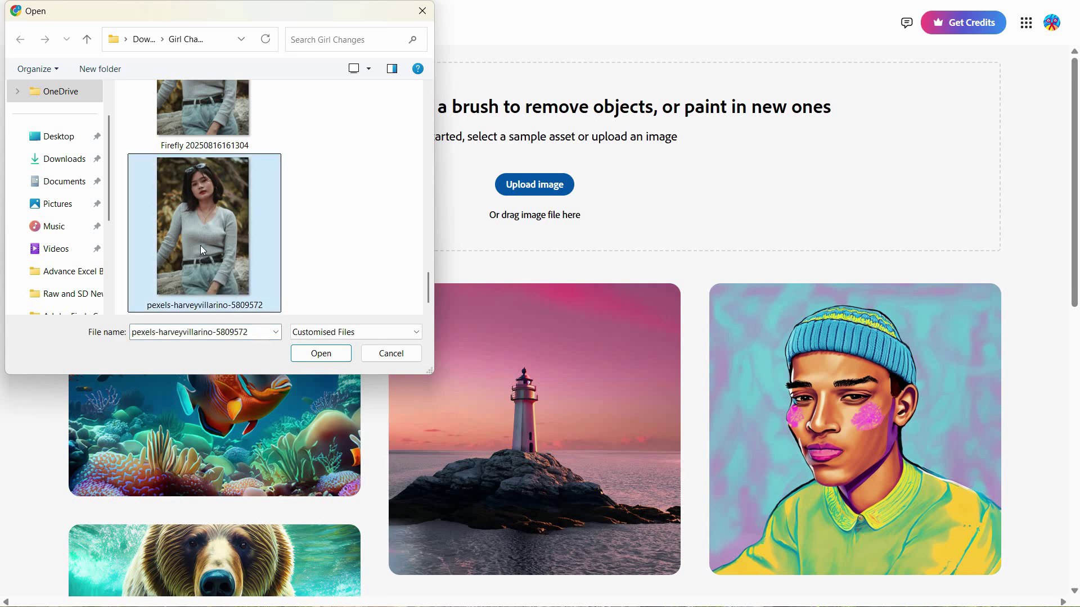
{"action": "double_click", "coordinate": [207, 235]}
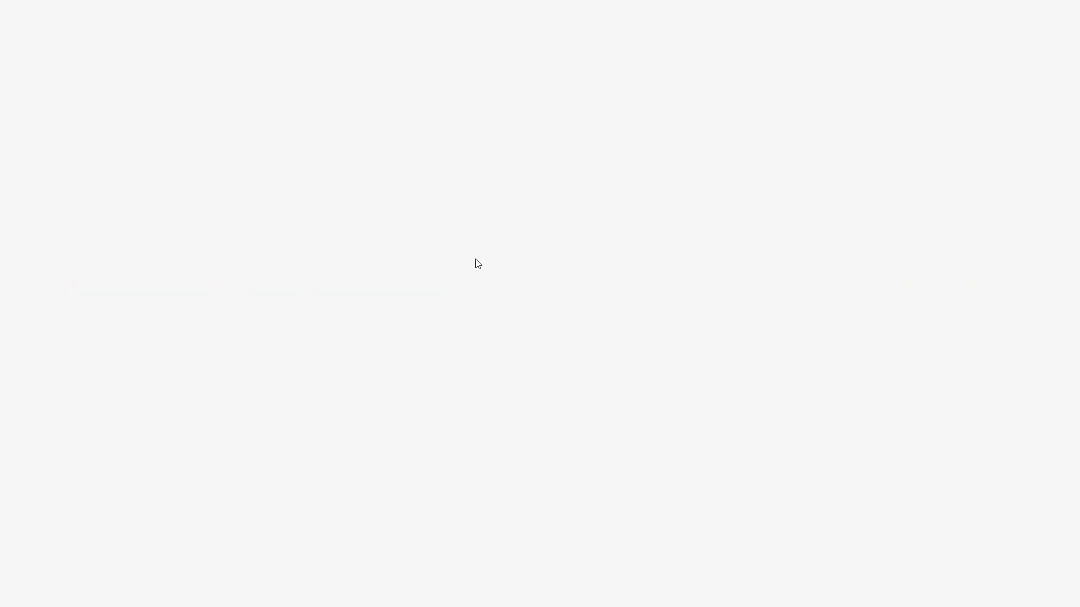
Use the Remove tool to brush over the sunglasses on the woman's head and erase them
{"action": "scroll", "coordinate": [589, 273], "scroll_direction": "up", "scroll_amount": 5}
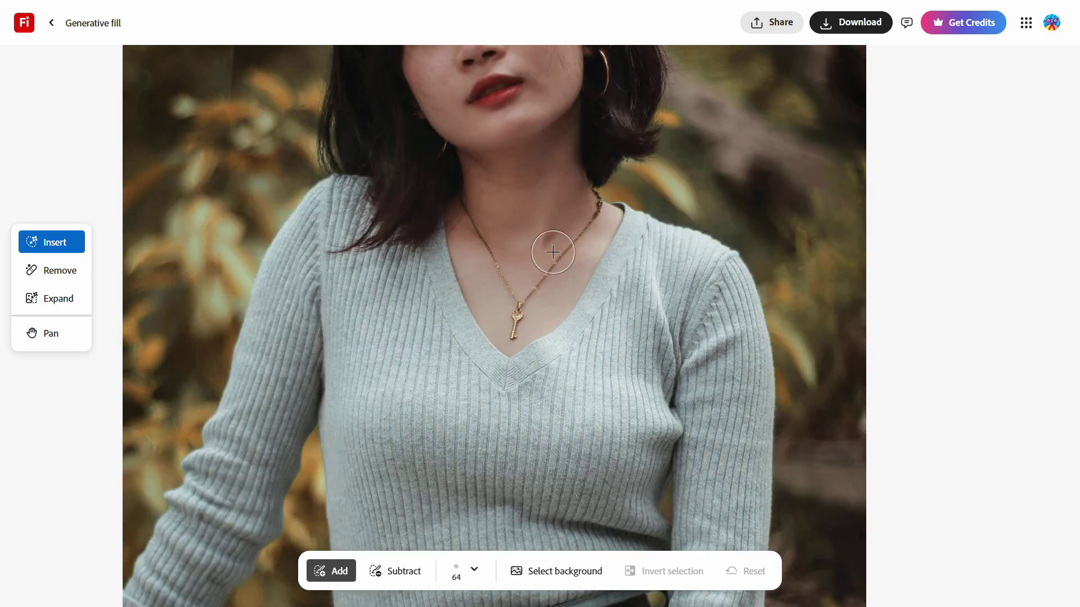
{"action": "scroll", "coordinate": [550, 241], "scroll_direction": "up", "scroll_amount": 5}
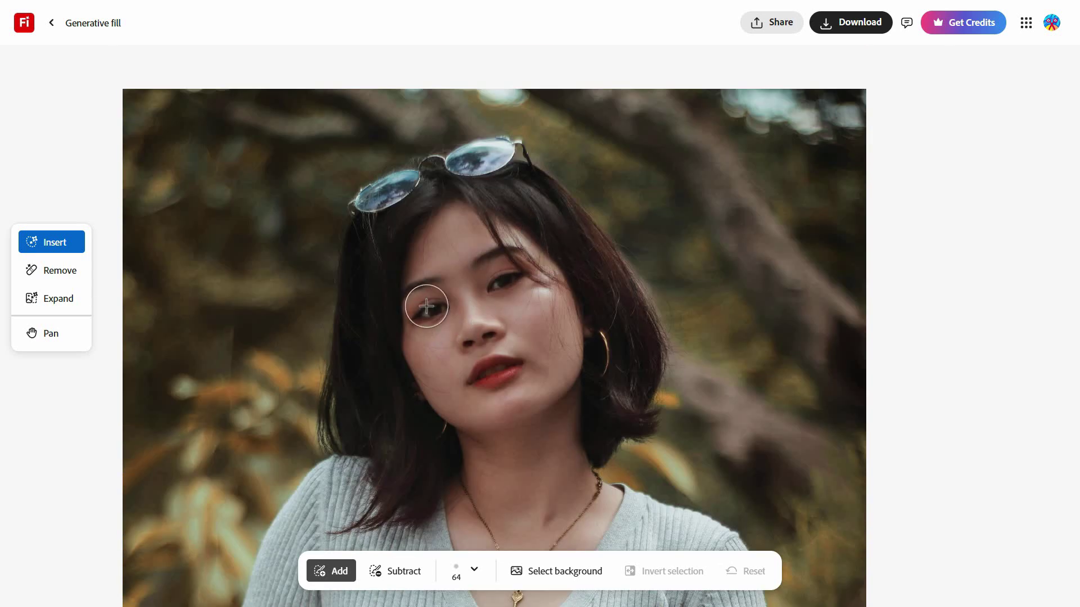
{"action": "scroll", "coordinate": [550, 345], "scroll_direction": "up", "scroll_amount": 5}
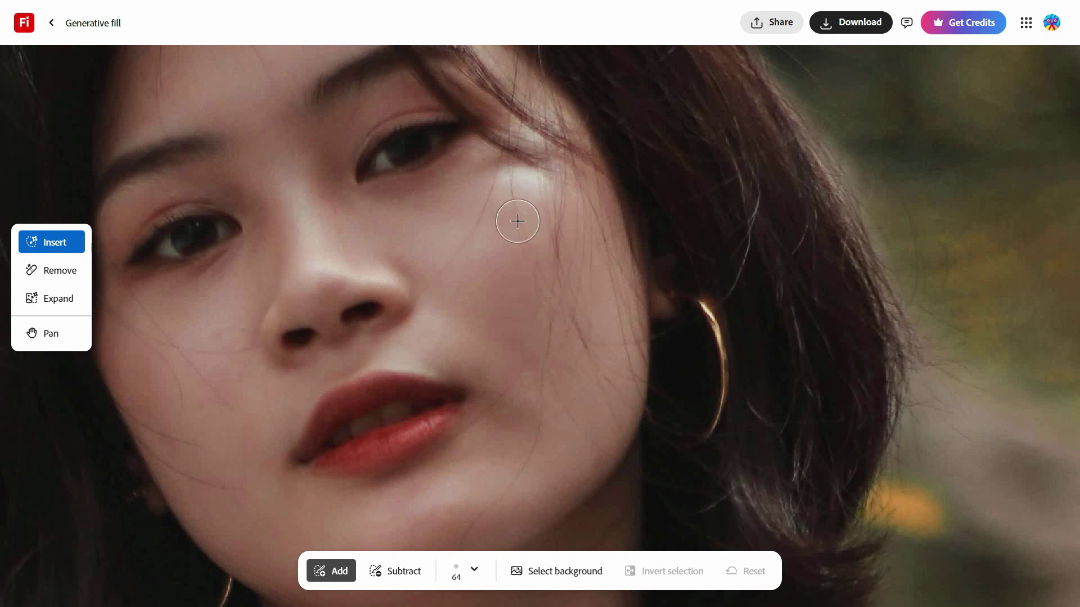
{"action": "scroll", "coordinate": [569, 305], "scroll_direction": "down", "scroll_amount": 5}
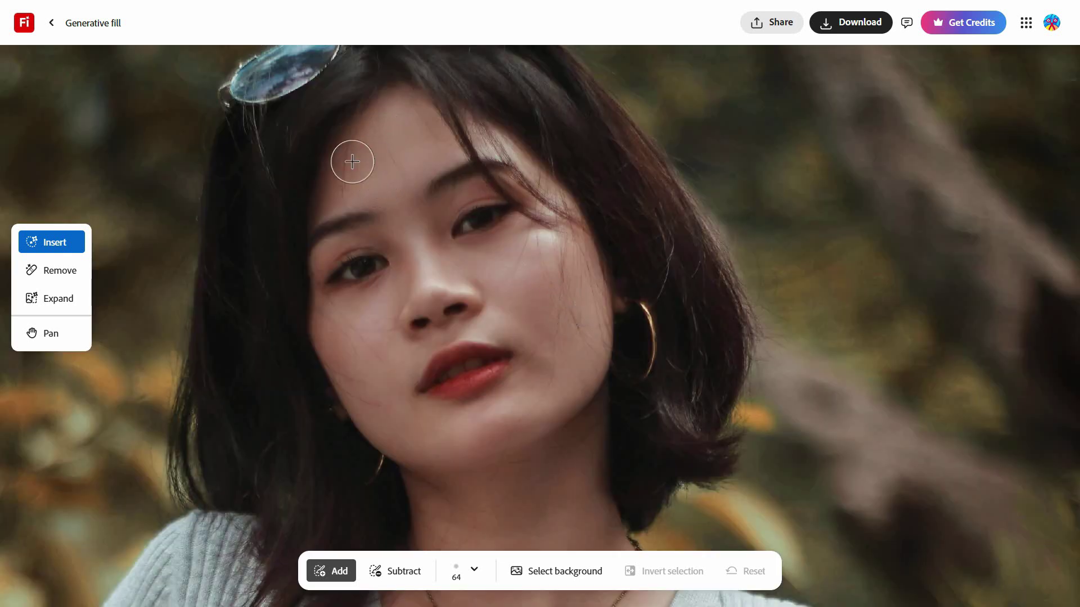
{"action": "scroll", "coordinate": [535, 318], "scroll_direction": "down", "scroll_amount": 4}
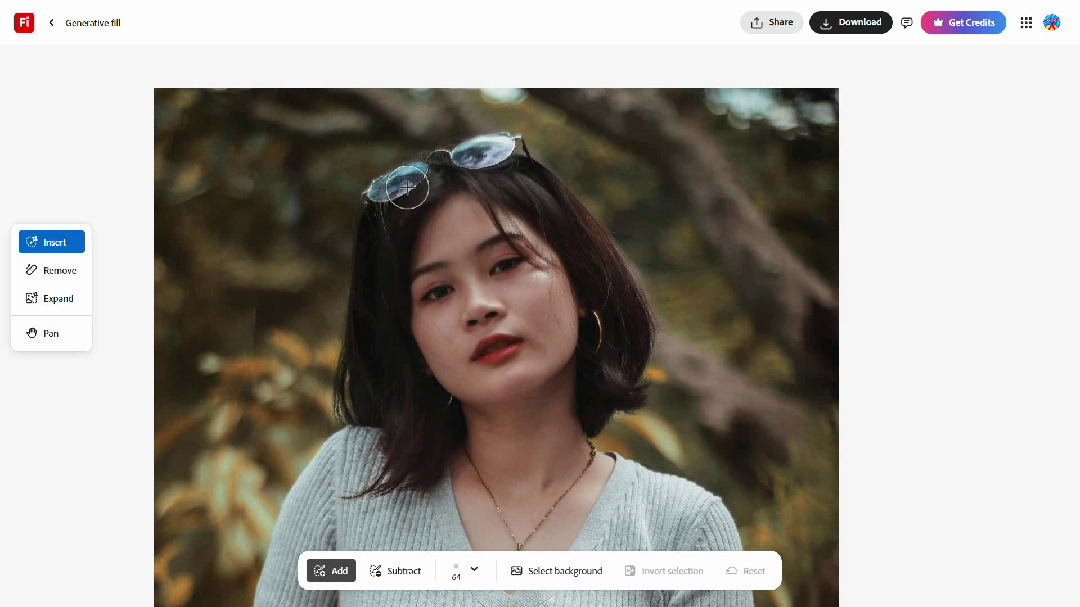
{"action": "left_click", "coordinate": [51, 271]}
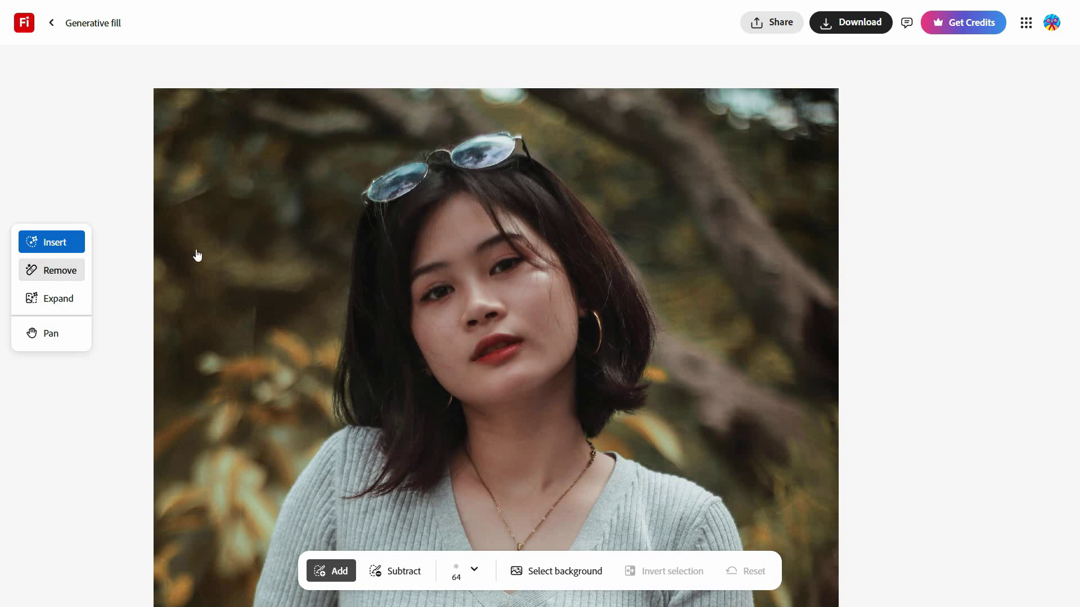
{"action": "mouse_move", "coordinate": [365, 206]}
{"action": "left_mouse_down"}
{"action": "mouse_move", "coordinate": [385, 192]}
{"action": "mouse_move", "coordinate": [453, 152]}
{"action": "mouse_move", "coordinate": [520, 156]}
{"action": "mouse_move", "coordinate": [488, 143]}
{"action": "mouse_move", "coordinate": [532, 160]}
{"action": "mouse_move", "coordinate": [542, 177]}
{"action": "mouse_move", "coordinate": [430, 170]}
{"action": "mouse_move", "coordinate": [370, 207]}
{"action": "mouse_move", "coordinate": [393, 210]}
{"action": "left_mouse_up"}
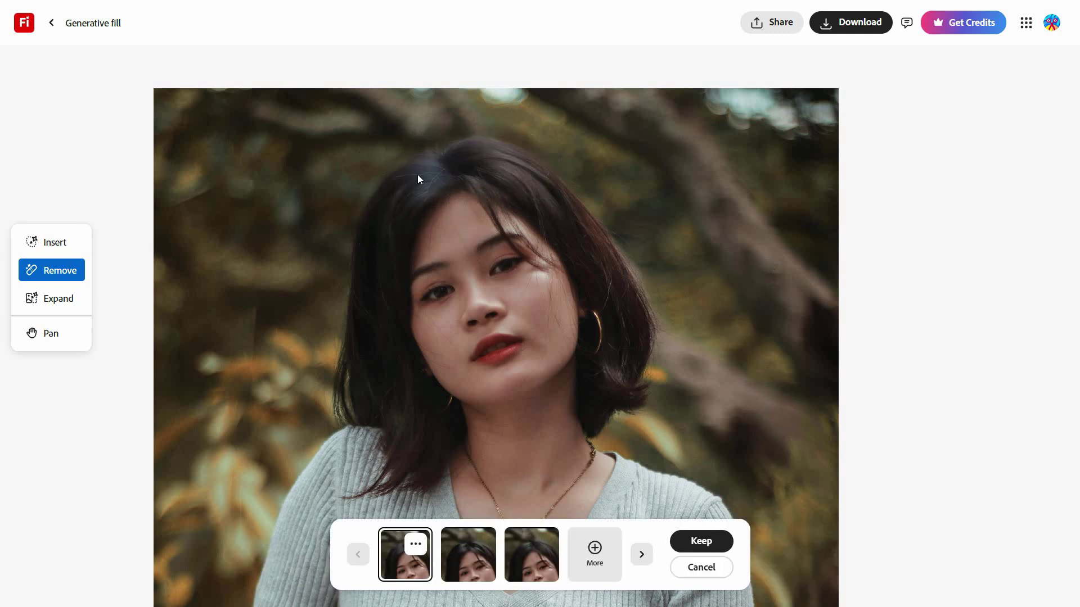
Compare the sunglasses-removal variations, keep the third one and download the edited image
{"action": "left_click", "coordinate": [474, 568]}
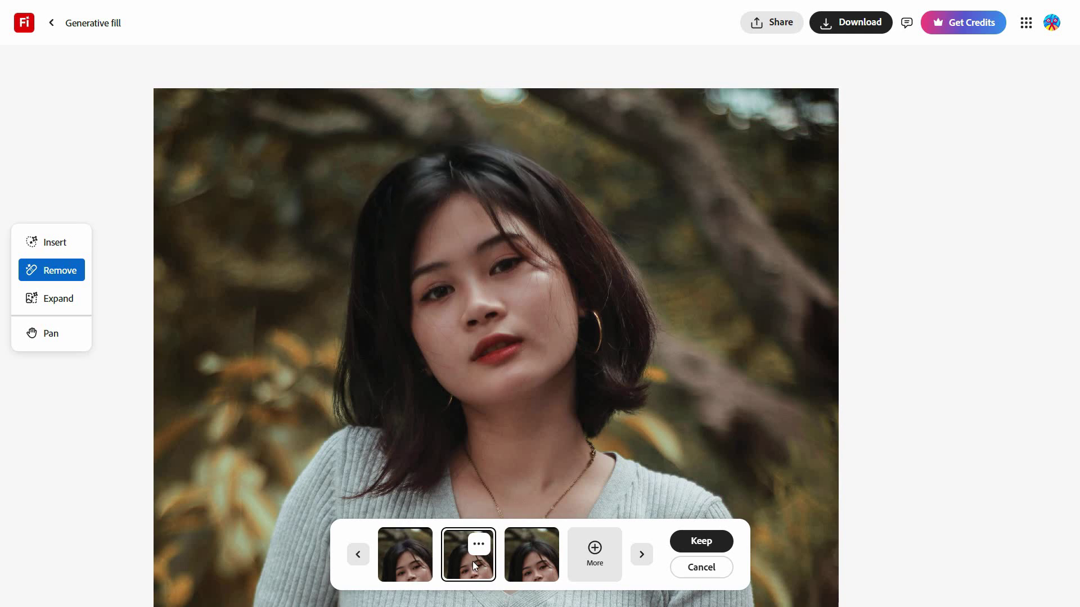
{"action": "left_click", "coordinate": [526, 564]}
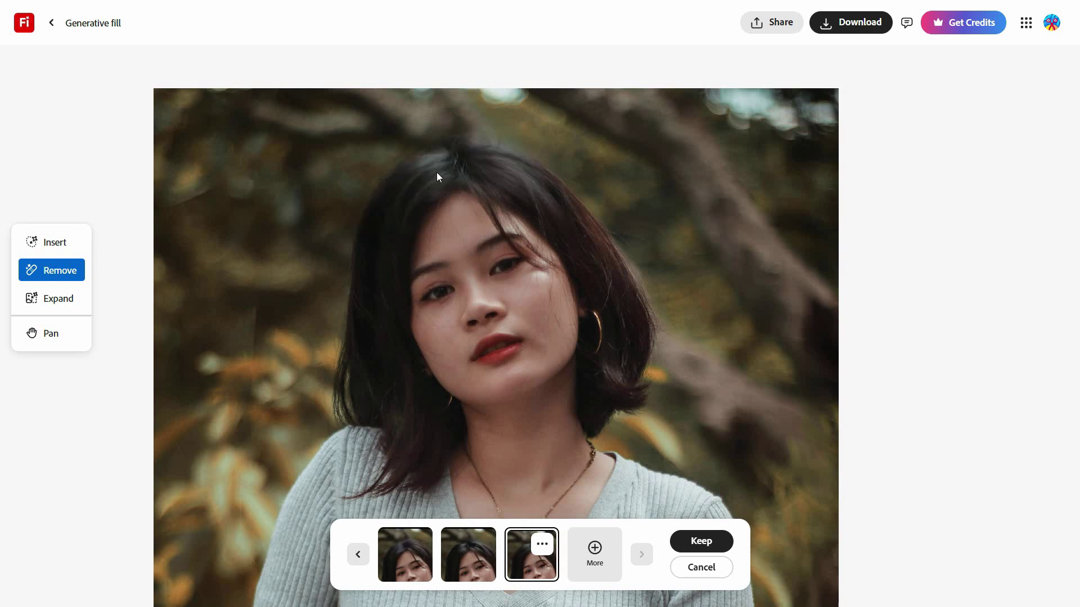
{"action": "scroll", "coordinate": [452, 196], "scroll_direction": "up", "scroll_amount": 3}
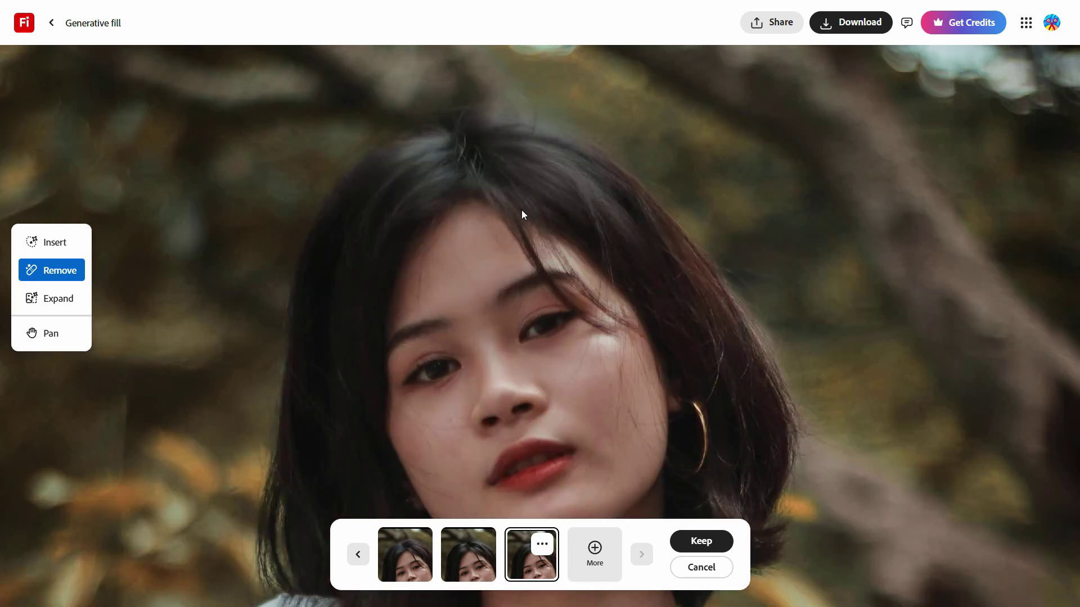
{"action": "scroll", "coordinate": [516, 315], "scroll_direction": "down", "scroll_amount": 3}
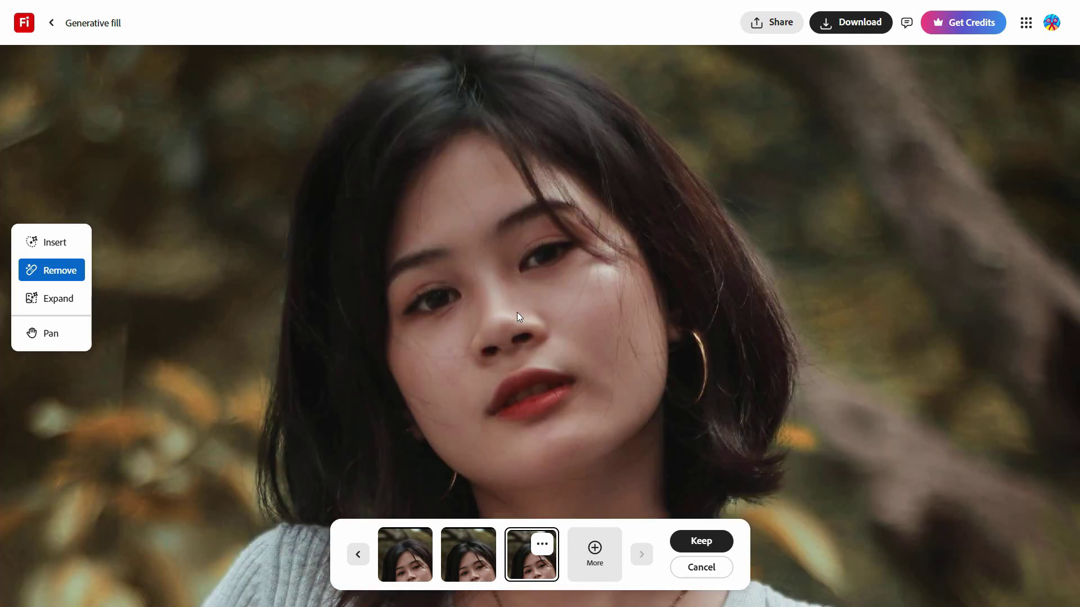
{"action": "scroll", "coordinate": [445, 270], "scroll_direction": "up", "scroll_amount": 3}
{"action": "scroll", "coordinate": [474, 248], "scroll_direction": "down", "scroll_amount": 3}
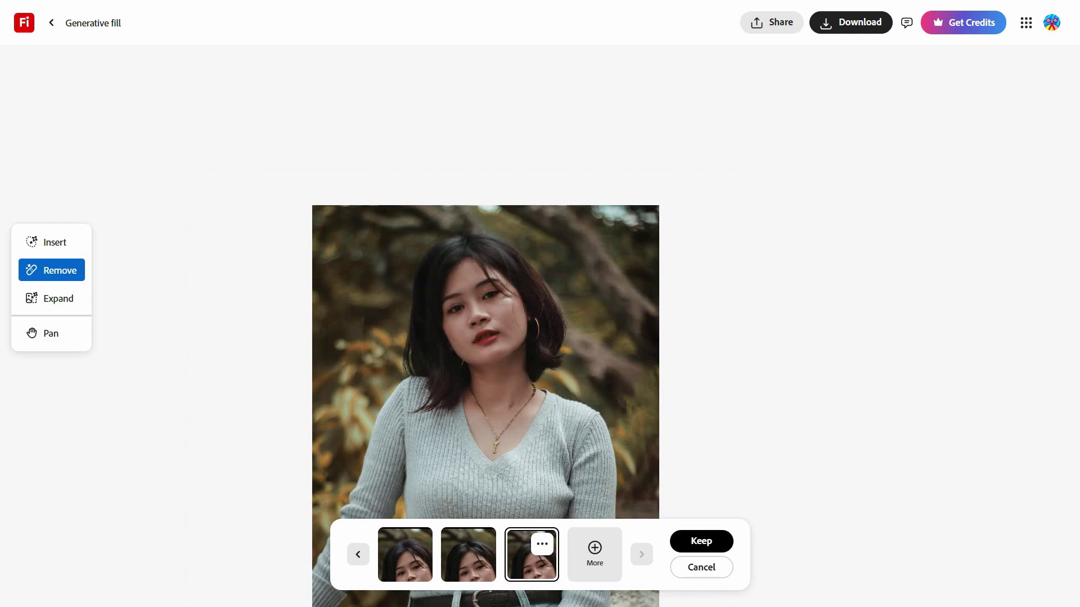
{"action": "left_click", "coordinate": [701, 541]}
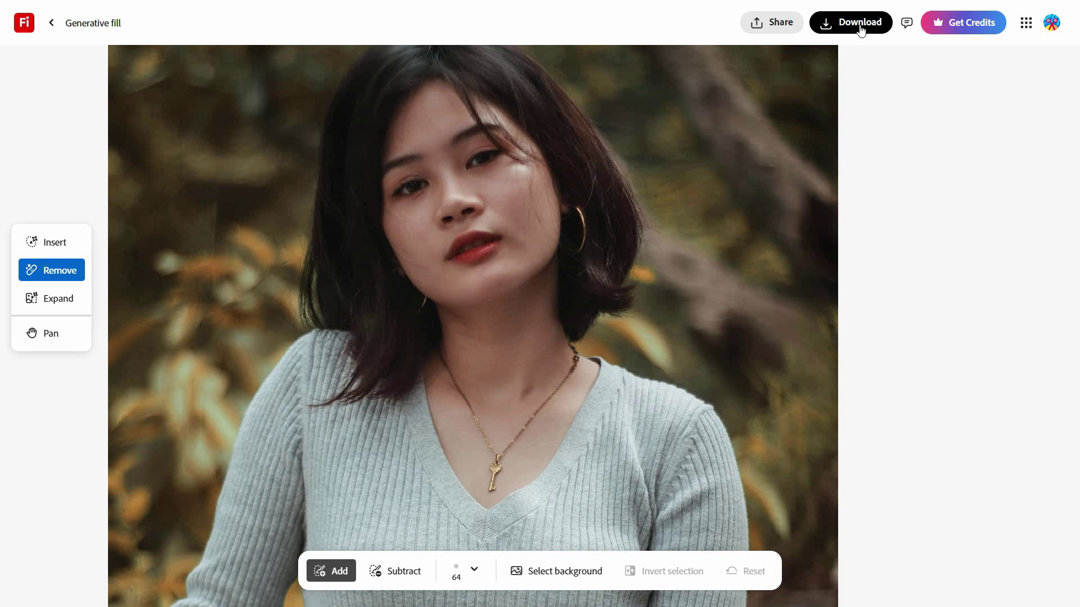
{"action": "left_click", "coordinate": [861, 29]}
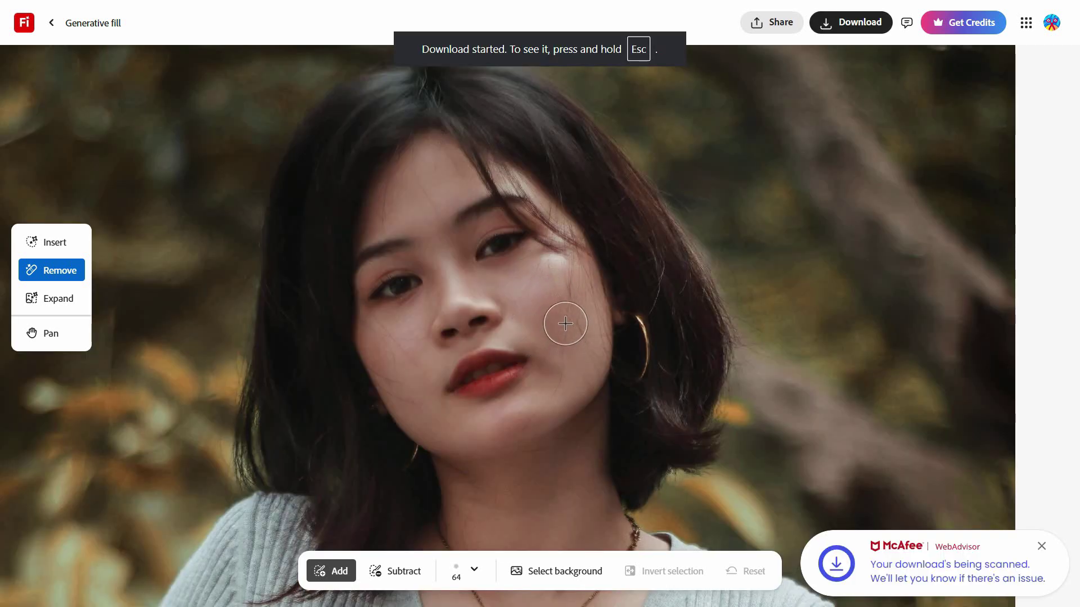
Set the brush size to 43 px and remove the hair strands and blemishes over both cheeks, chin, neck and forehead
{"action": "scroll", "coordinate": [405, 358], "scroll_direction": "up", "scroll_amount": 2}
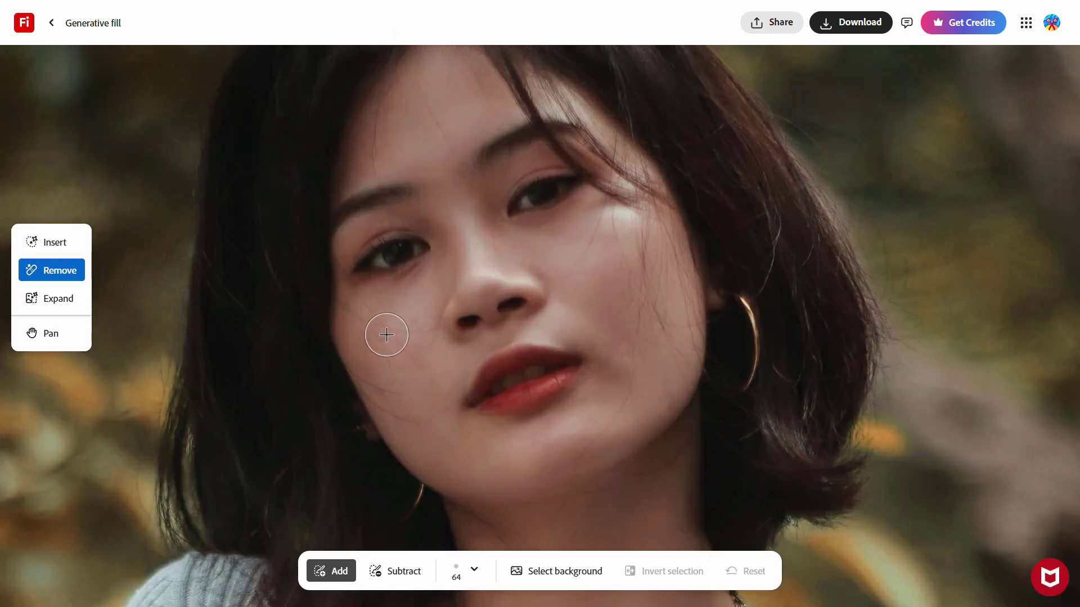
{"action": "left_click", "coordinate": [466, 571]}
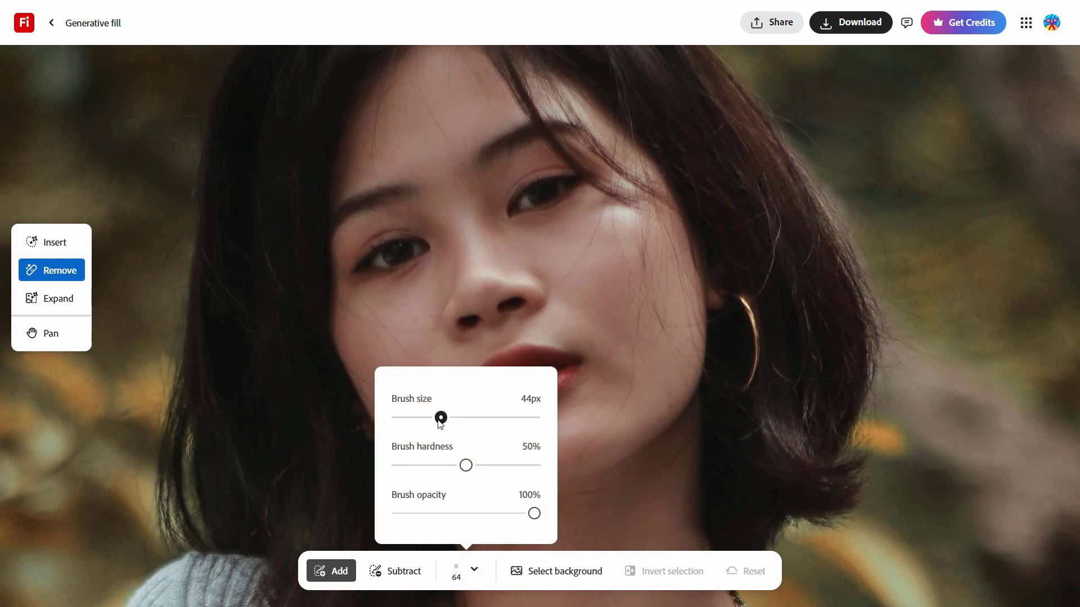
{"action": "mouse_move", "coordinate": [607, 375]}
{"action": "left_mouse_down"}
{"action": "mouse_move", "coordinate": [604, 354]}
{"action": "mouse_move", "coordinate": [575, 467]}
{"action": "left_mouse_up"}
{"action": "left_click_drag", "start_coordinate": [360, 315], "coordinate": [423, 324]}
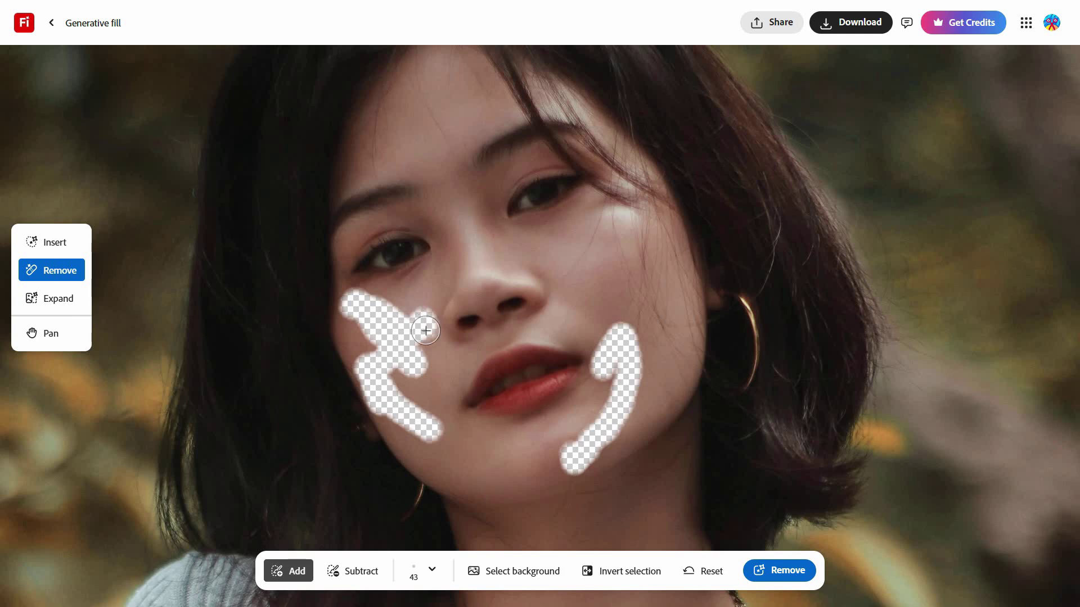
{"action": "scroll", "coordinate": [423, 324], "scroll_direction": "down", "scroll_amount": 3}
{"action": "mouse_move", "coordinate": [489, 484]}
{"action": "left_mouse_down"}
{"action": "mouse_move", "coordinate": [543, 419]}
{"action": "mouse_move", "coordinate": [506, 432]}
{"action": "mouse_move", "coordinate": [646, 325]}
{"action": "left_mouse_up"}
{"action": "scroll", "coordinate": [647, 406], "scroll_direction": "up", "scroll_amount": 4}
{"action": "left_click_drag", "start_coordinate": [648, 406], "coordinate": [582, 348]}
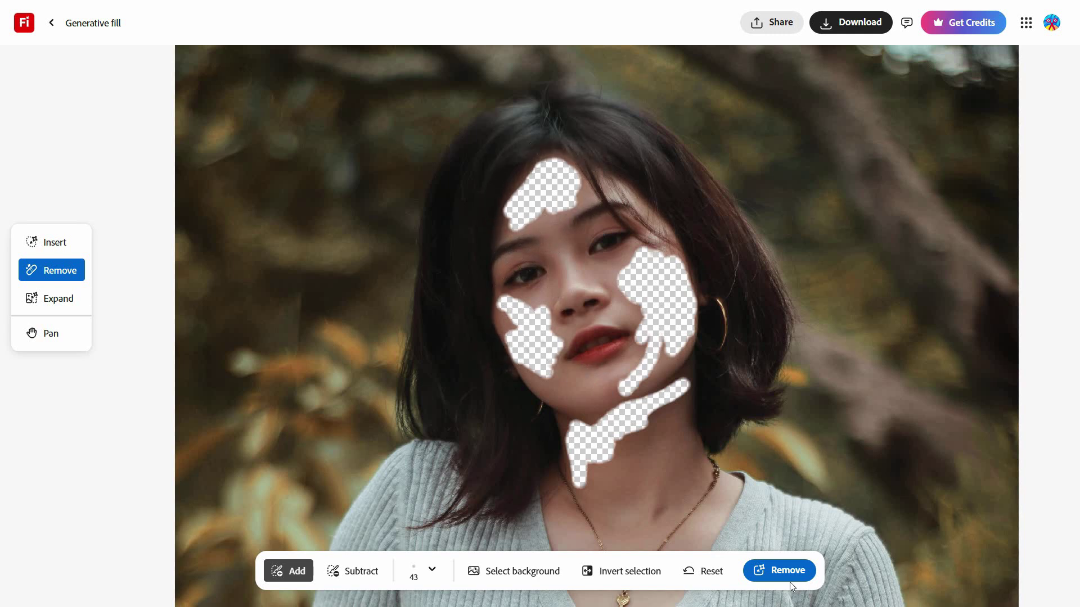
{"action": "left_click", "coordinate": [784, 570]}
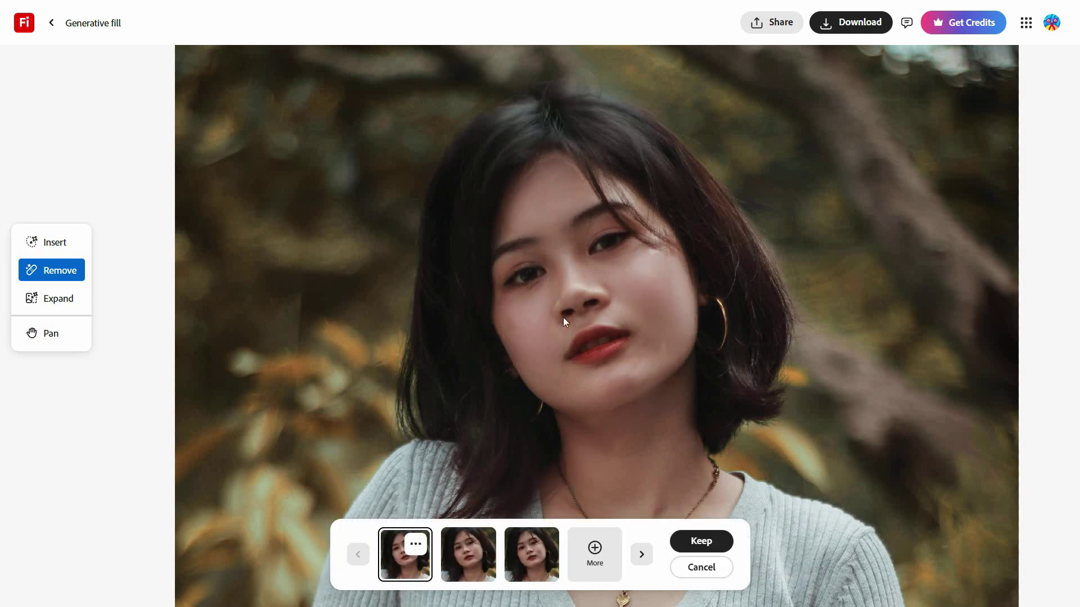
Compare the skin retouch variations, generate more of them and keep the third one of the last set
{"action": "scroll", "coordinate": [535, 372], "scroll_direction": "up", "scroll_amount": 3}
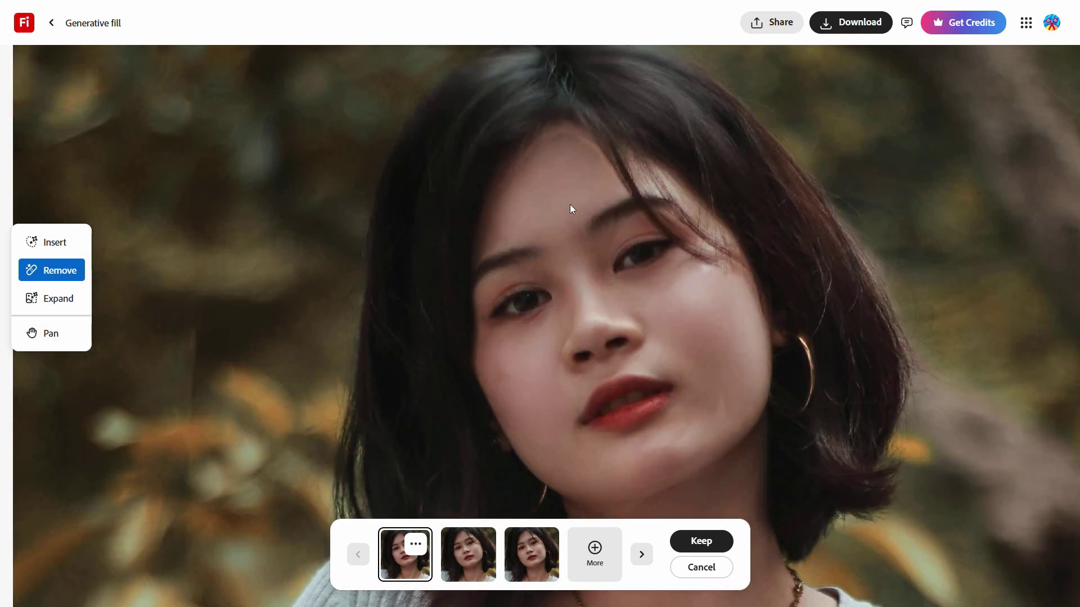
{"action": "left_click", "coordinate": [532, 554]}
{"action": "left_click", "coordinate": [468, 556]}
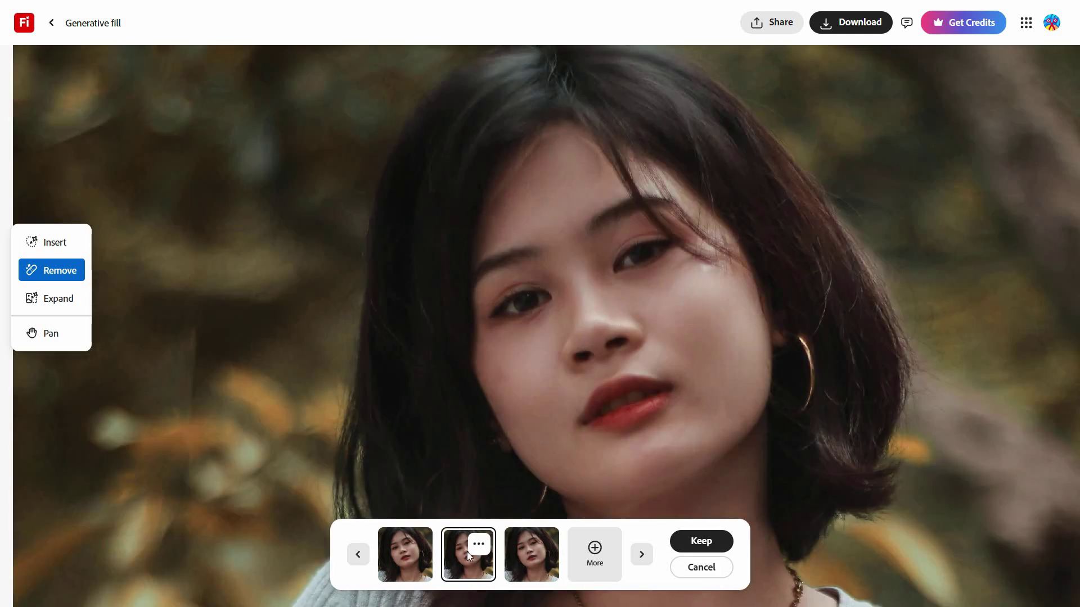
{"action": "left_click", "coordinate": [513, 556]}
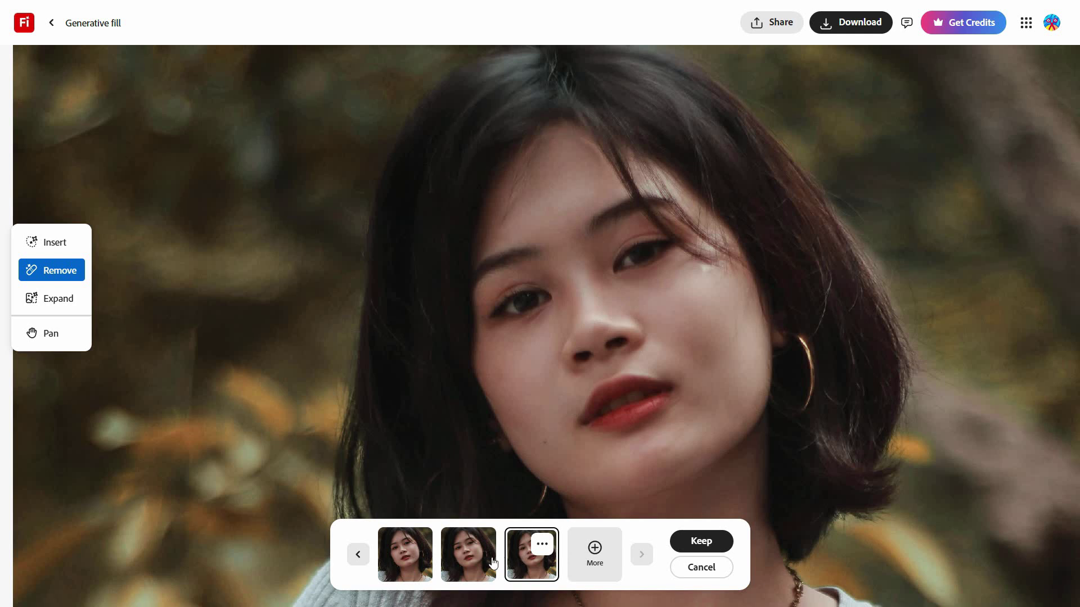
{"action": "left_click", "coordinate": [402, 555]}
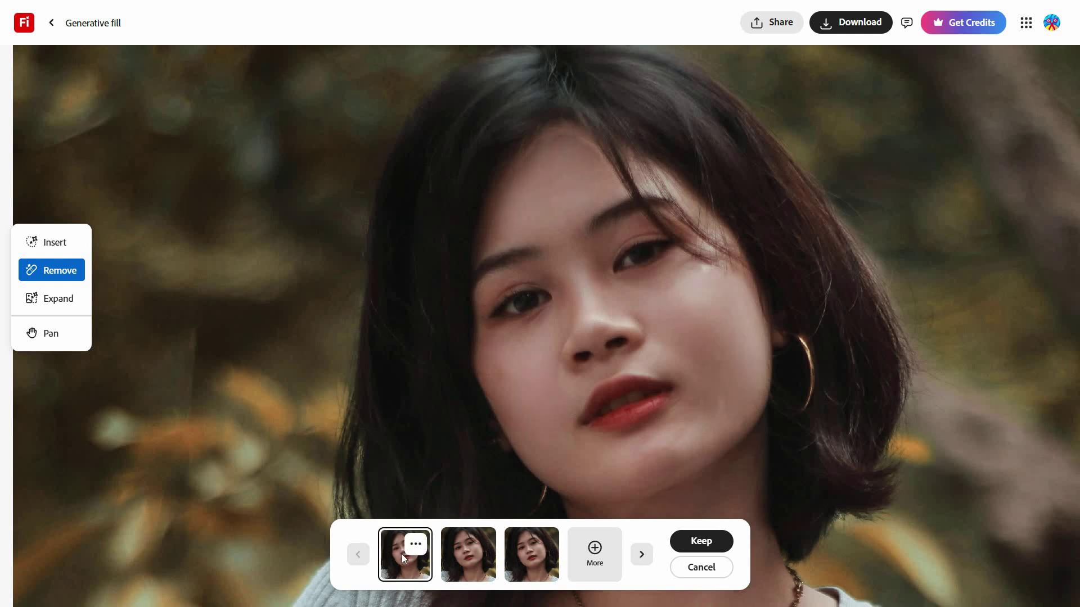
{"action": "left_click", "coordinate": [531, 554]}
{"action": "left_click", "coordinate": [594, 554]}
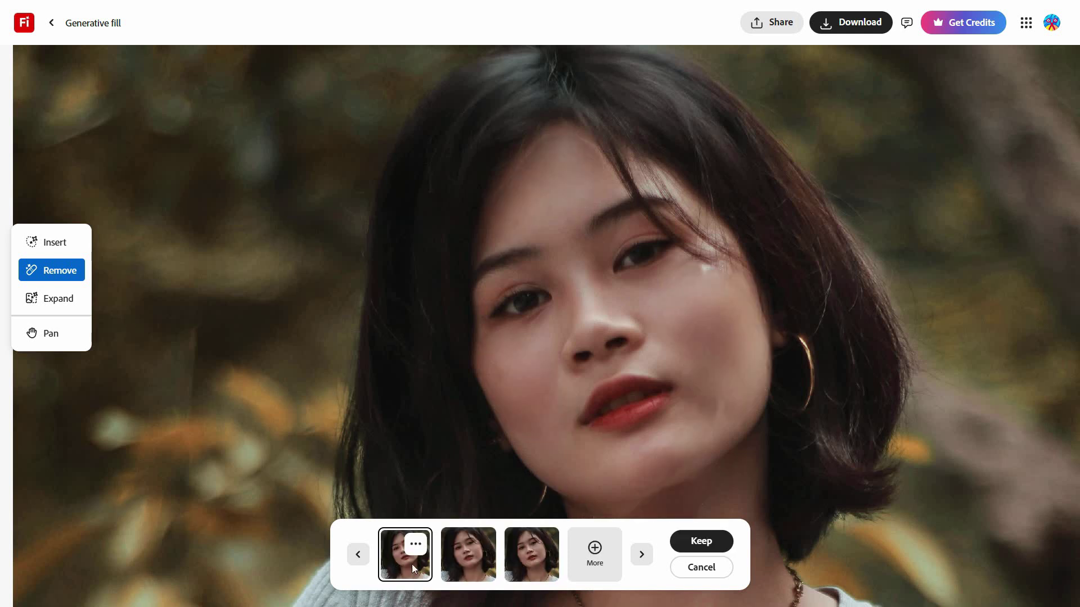
{"action": "left_click", "coordinate": [588, 562]}
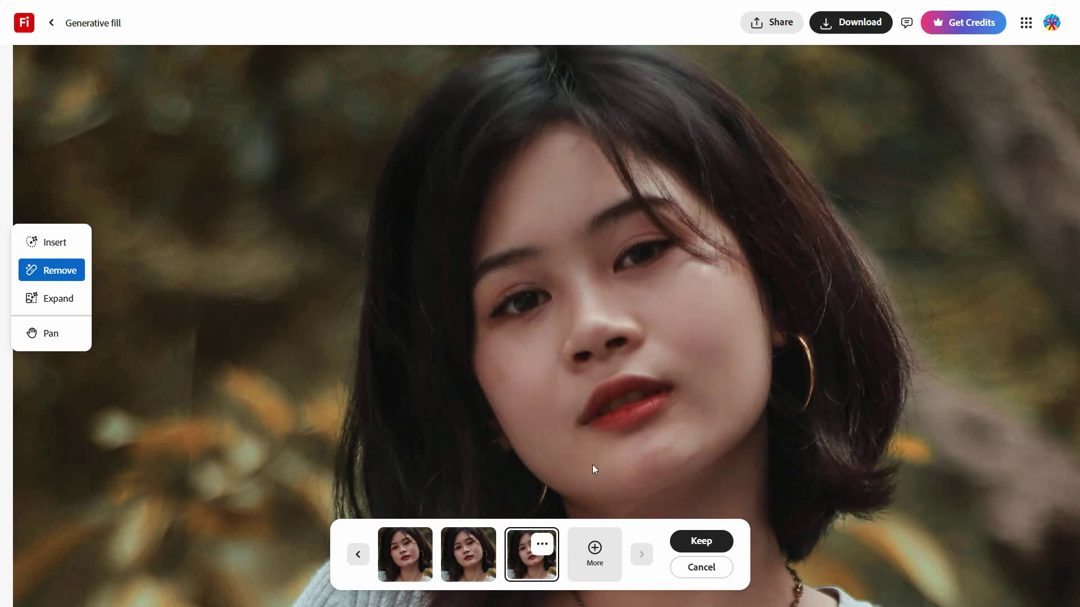
{"action": "left_click", "coordinate": [703, 542]}
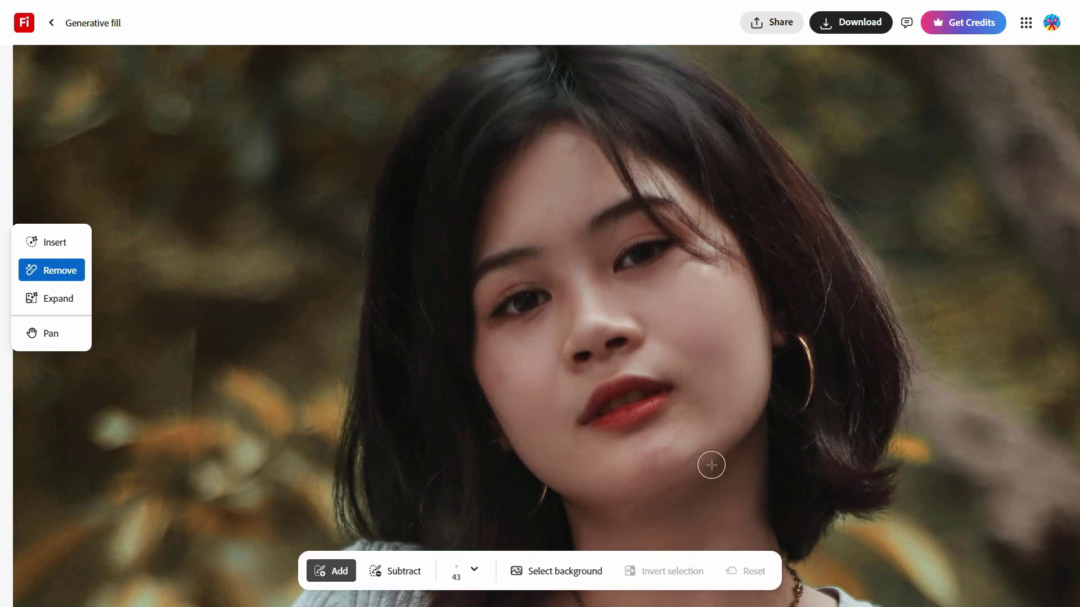
Remove the remaining marks on the cheeks, chin, forehead and below the eye, keeping the first variation
{"action": "scroll", "coordinate": [704, 333], "scroll_direction": "up", "scroll_amount": 4}
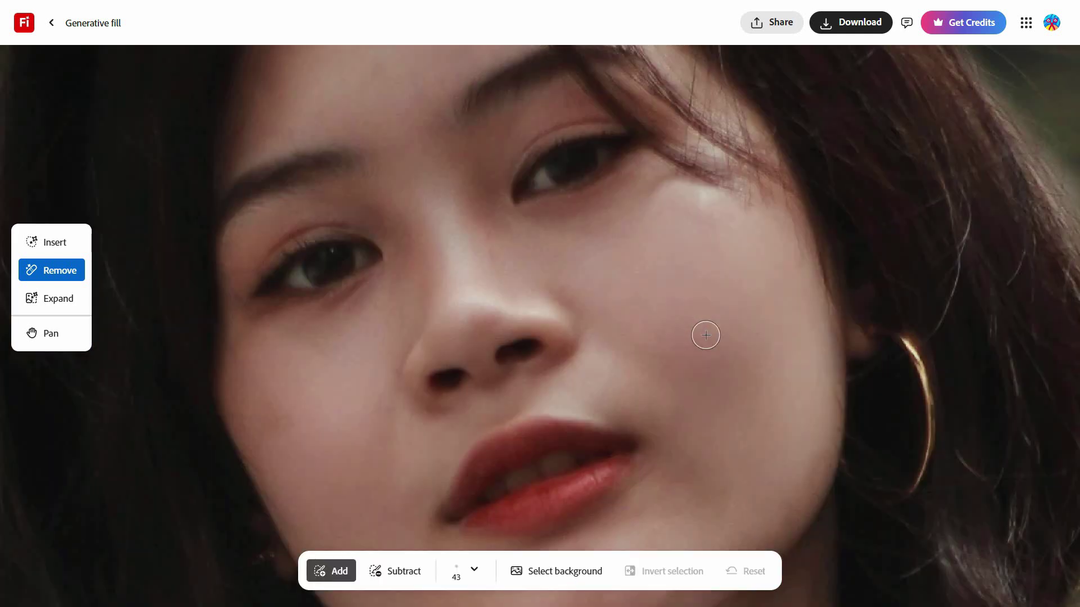
{"action": "scroll", "coordinate": [701, 296], "scroll_direction": "down", "scroll_amount": 4}
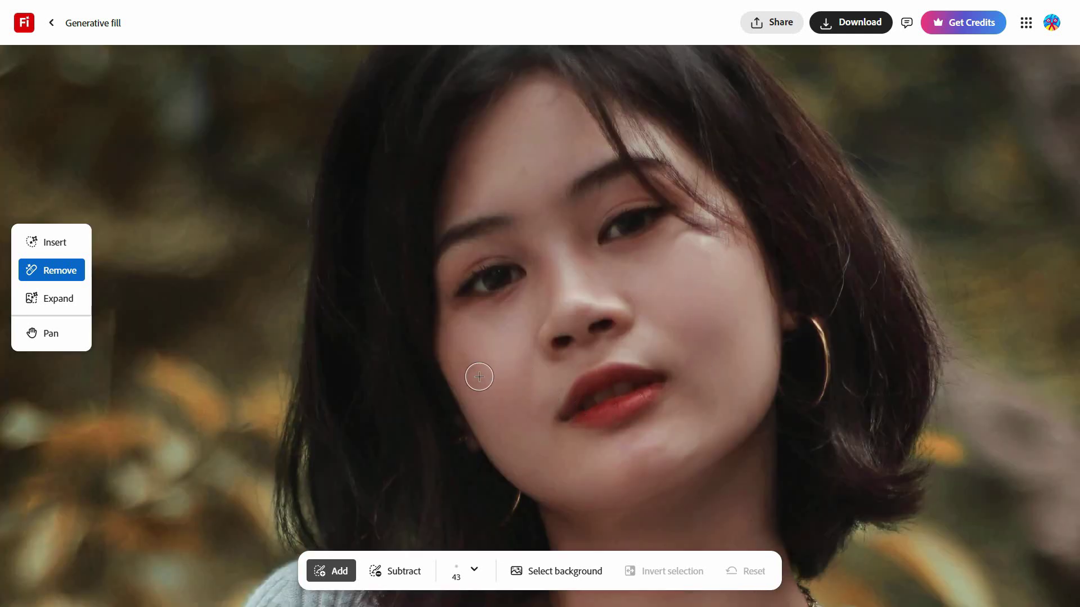
{"action": "left_click_drag", "start_coordinate": [470, 363], "coordinate": [472, 368]}
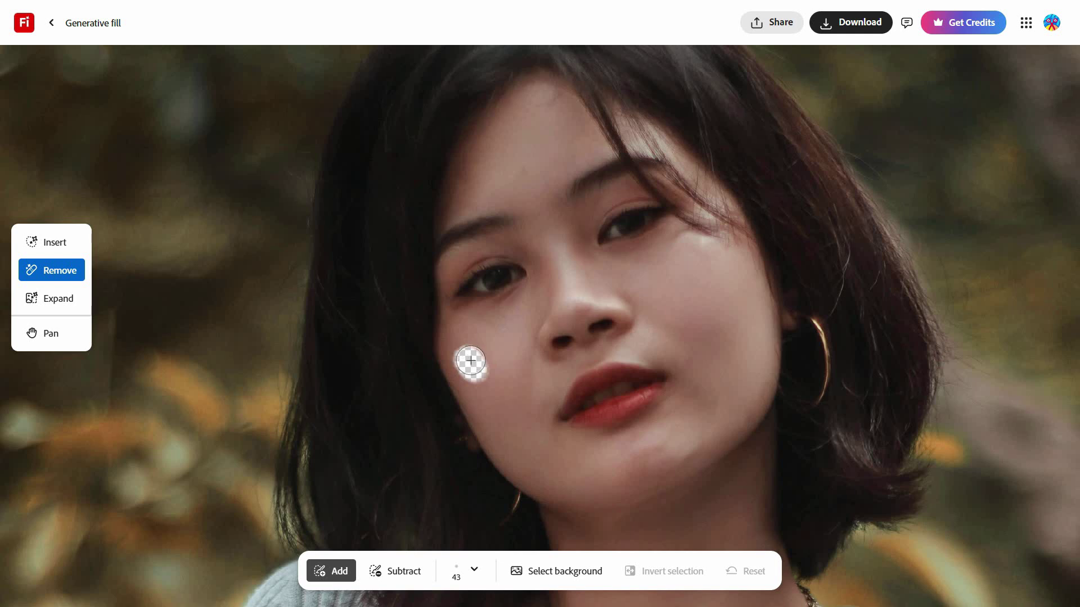
{"action": "mouse_move", "coordinate": [651, 459]}
{"action": "left_mouse_down"}
{"action": "mouse_move", "coordinate": [694, 433]}
{"action": "mouse_move", "coordinate": [684, 455]}
{"action": "mouse_move", "coordinate": [707, 406]}
{"action": "mouse_move", "coordinate": [680, 425]}
{"action": "mouse_move", "coordinate": [700, 384]}
{"action": "mouse_move", "coordinate": [680, 399]}
{"action": "mouse_move", "coordinate": [704, 372]}
{"action": "mouse_move", "coordinate": [712, 394]}
{"action": "left_mouse_up"}
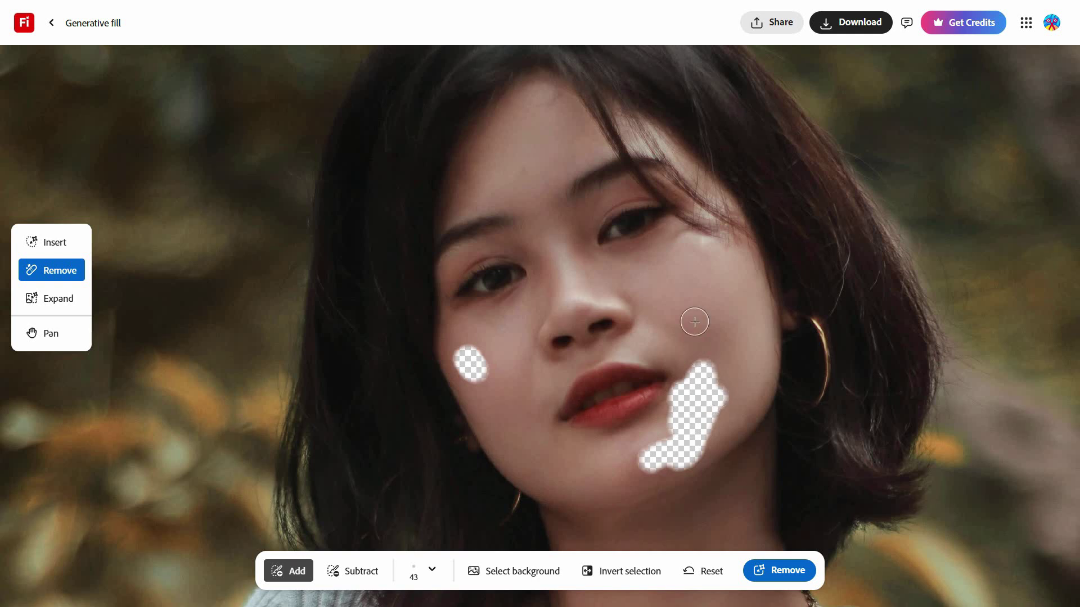
{"action": "mouse_move", "coordinate": [530, 184]}
{"action": "left_mouse_down"}
{"action": "mouse_move", "coordinate": [513, 175]}
{"action": "mouse_move", "coordinate": [483, 185]}
{"action": "left_mouse_up"}
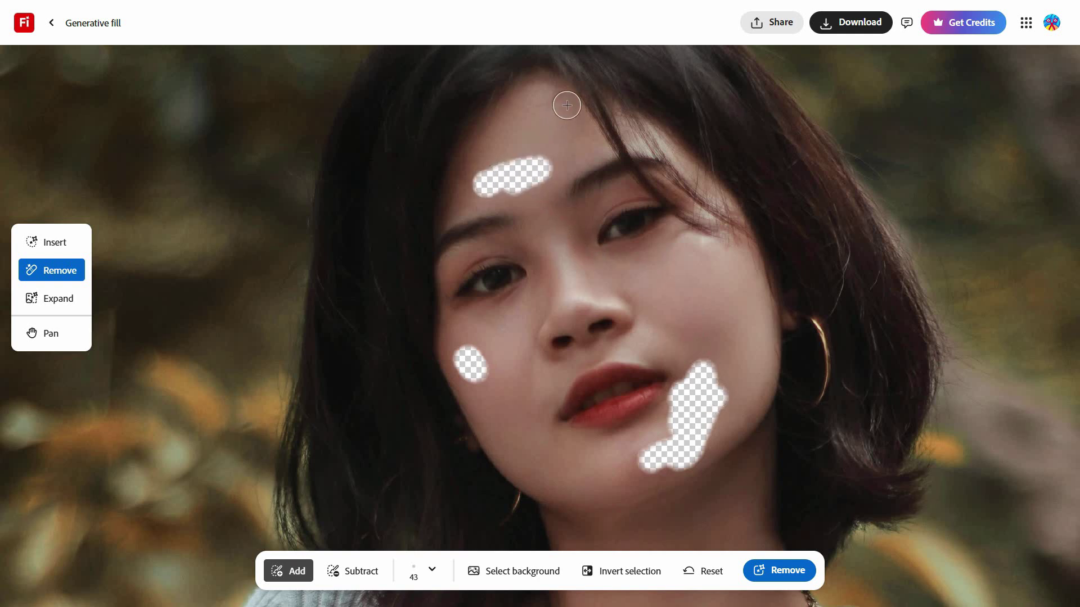
{"action": "left_click_drag", "start_coordinate": [566, 104], "coordinate": [523, 115]}
{"action": "left_click_drag", "start_coordinate": [669, 243], "coordinate": [726, 248]}
{"action": "left_click", "coordinate": [790, 572]}
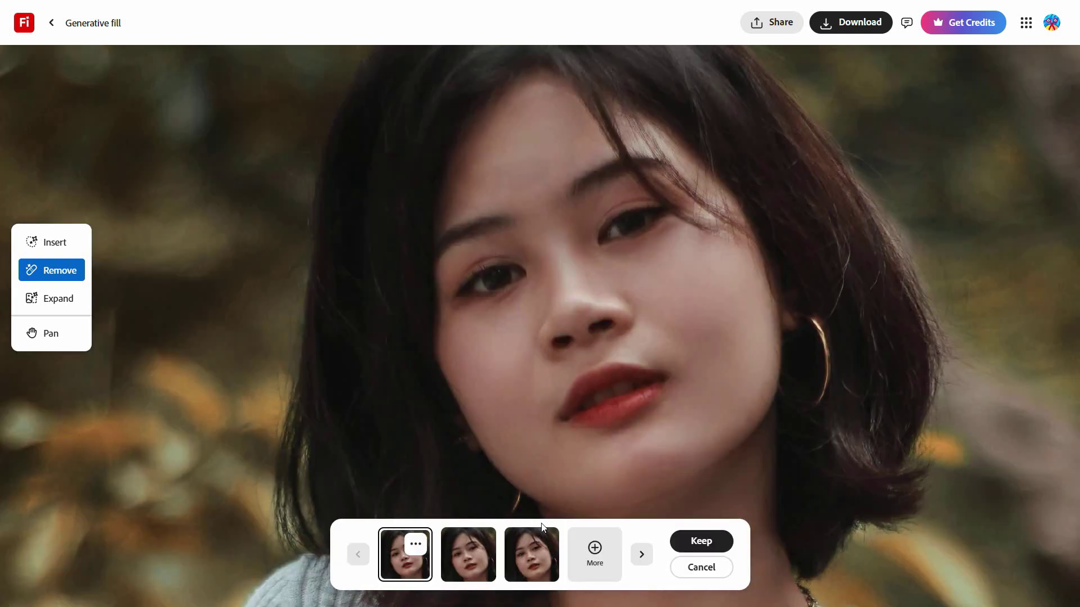
{"action": "left_click", "coordinate": [693, 543]}
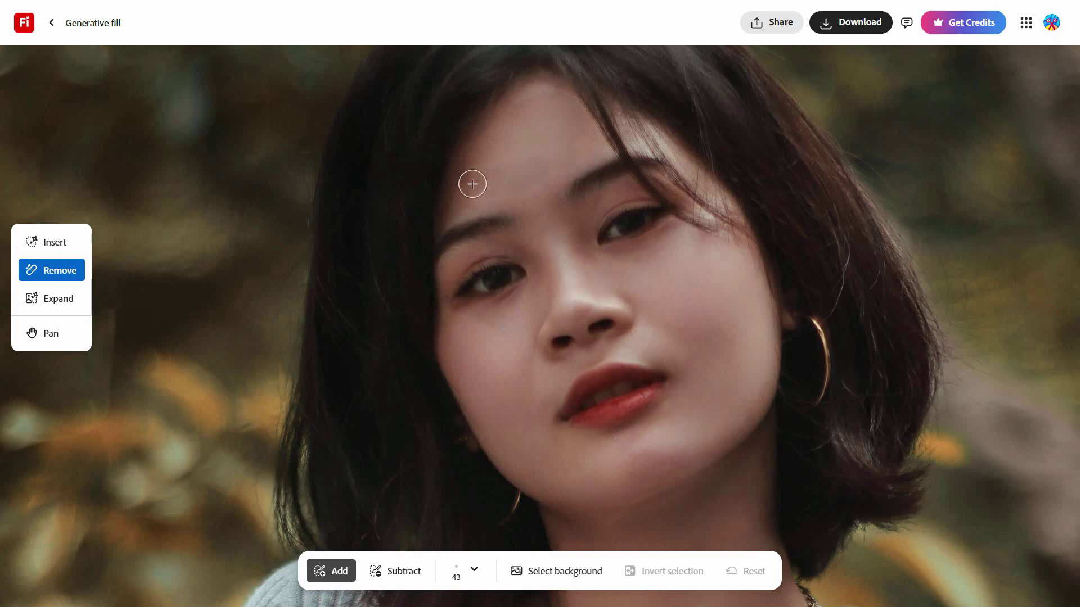
Set the brush size to 65 px, then mask the whole forehead and remove its remaining marks
{"action": "left_click", "coordinate": [470, 570]}
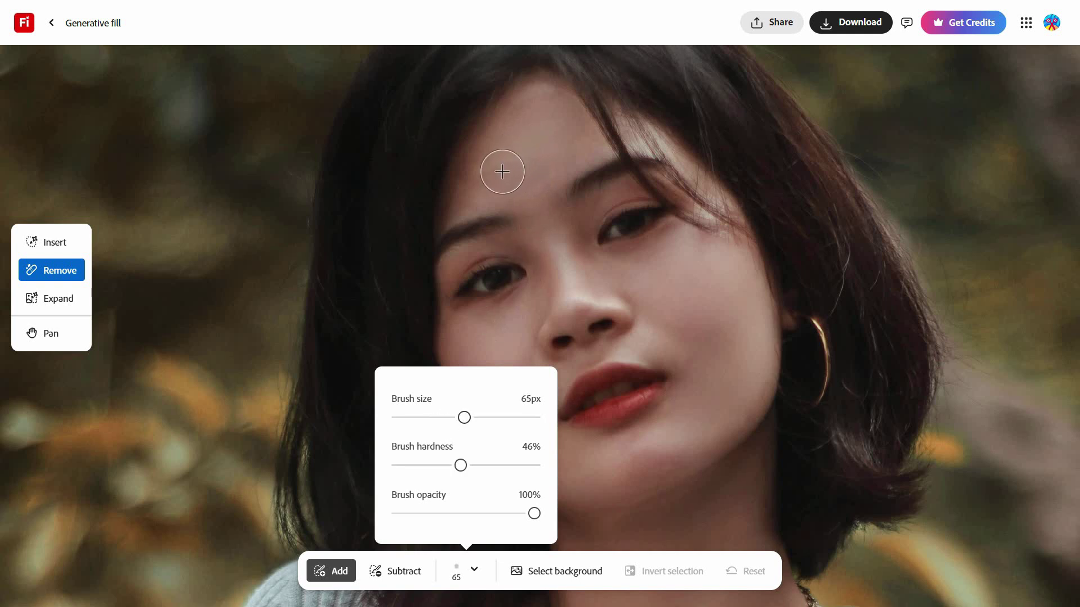
{"action": "mouse_move", "coordinate": [469, 191]}
{"action": "left_mouse_down"}
{"action": "mouse_move", "coordinate": [502, 161]}
{"action": "mouse_move", "coordinate": [517, 126]}
{"action": "mouse_move", "coordinate": [461, 194]}
{"action": "mouse_move", "coordinate": [556, 168]}
{"action": "mouse_move", "coordinate": [603, 140]}
{"action": "mouse_move", "coordinate": [528, 108]}
{"action": "mouse_move", "coordinate": [550, 127]}
{"action": "mouse_move", "coordinate": [545, 146]}
{"action": "mouse_move", "coordinate": [526, 145]}
{"action": "mouse_move", "coordinate": [551, 136]}
{"action": "left_mouse_up"}
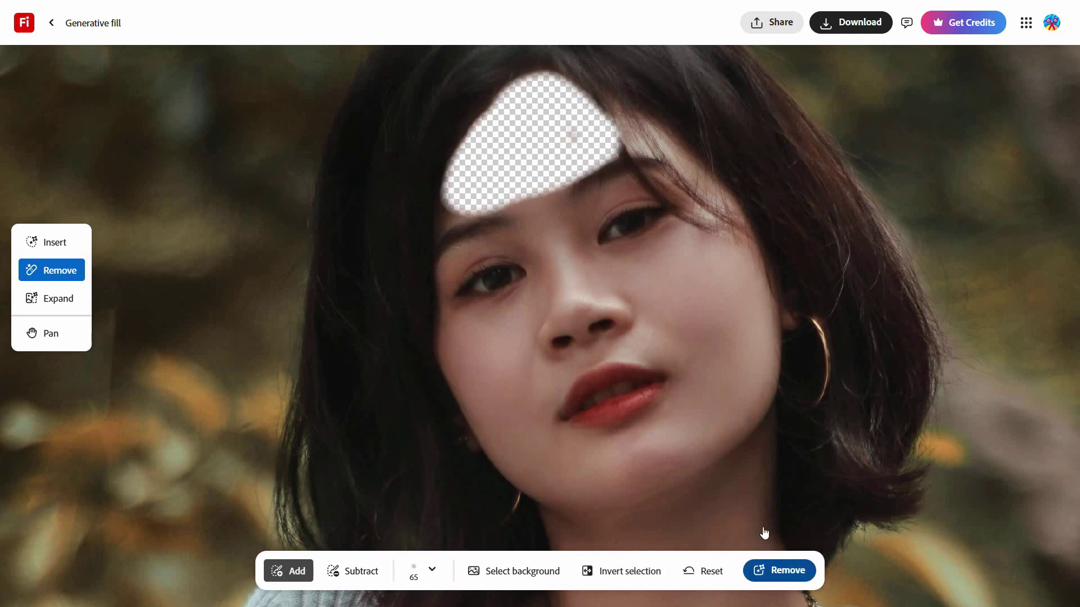
{"action": "left_click", "coordinate": [782, 571]}
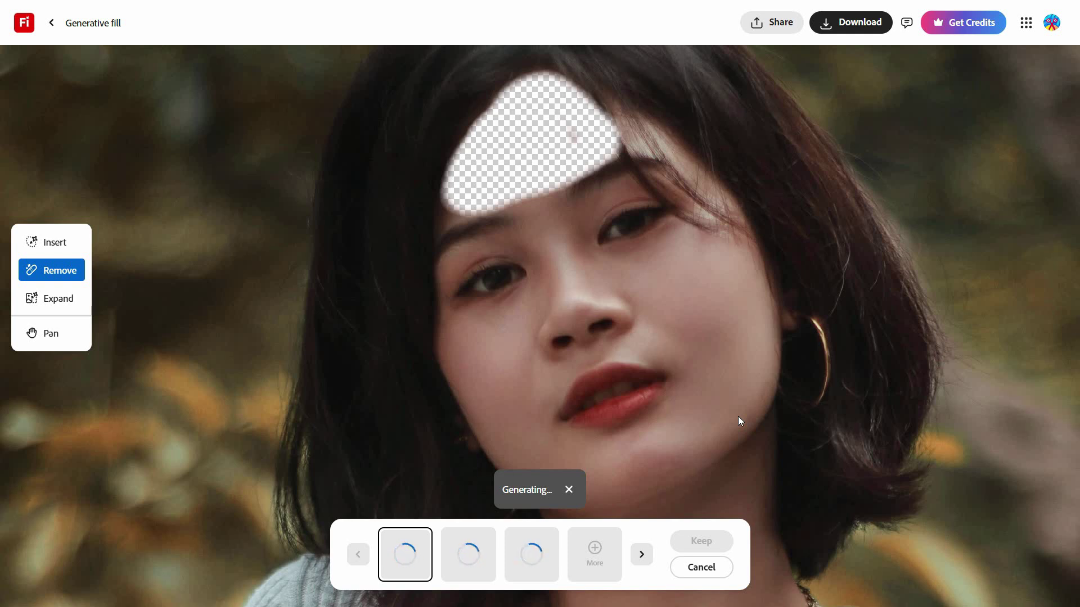
Compare the forehead retouch variations on the face and keep the second one
{"action": "left_click", "coordinate": [493, 559]}
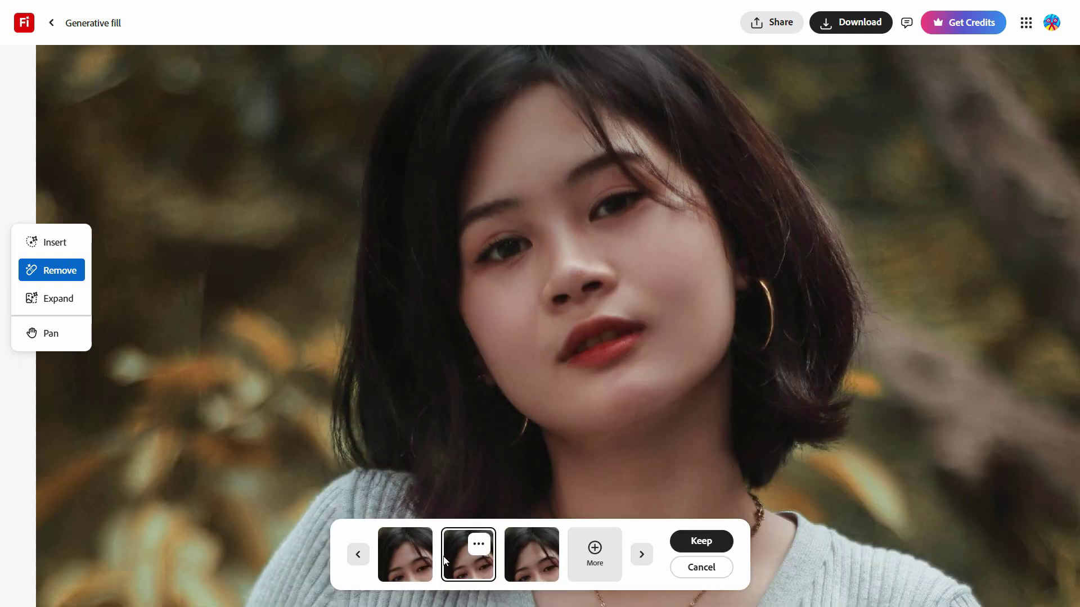
{"action": "left_click", "coordinate": [415, 562]}
{"action": "left_click", "coordinate": [478, 555]}
{"action": "scroll", "coordinate": [555, 291], "scroll_direction": "up", "scroll_amount": 2}
{"action": "scroll", "coordinate": [673, 403], "scroll_direction": "down", "scroll_amount": 2}
{"action": "scroll", "coordinate": [693, 306], "scroll_direction": "up", "scroll_amount": 3}
{"action": "scroll", "coordinate": [693, 297], "scroll_direction": "down", "scroll_amount": 1}
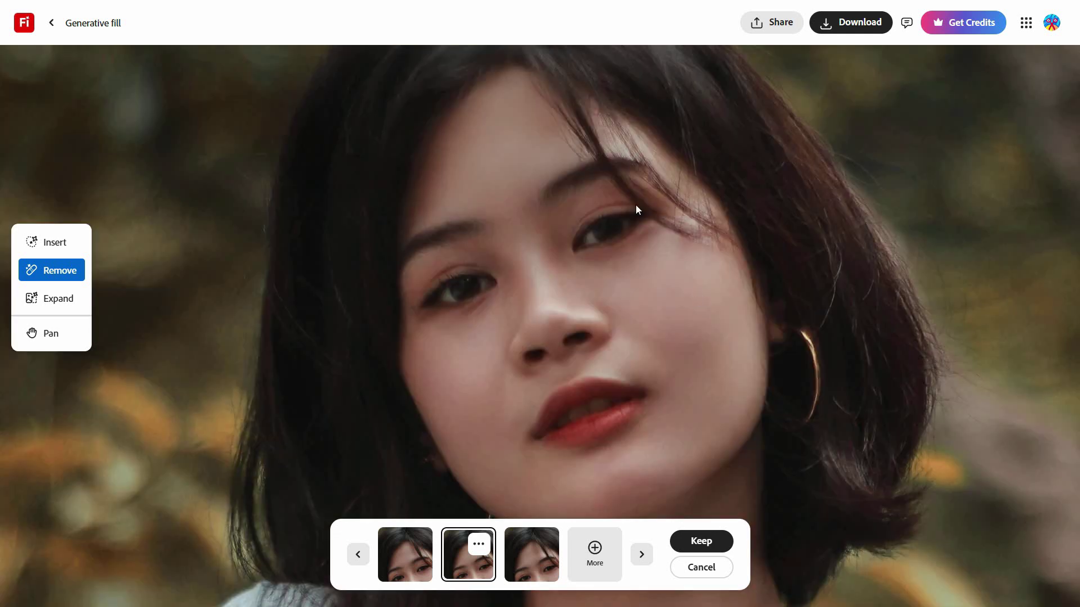
{"action": "scroll", "coordinate": [646, 291], "scroll_direction": "down", "scroll_amount": 3}
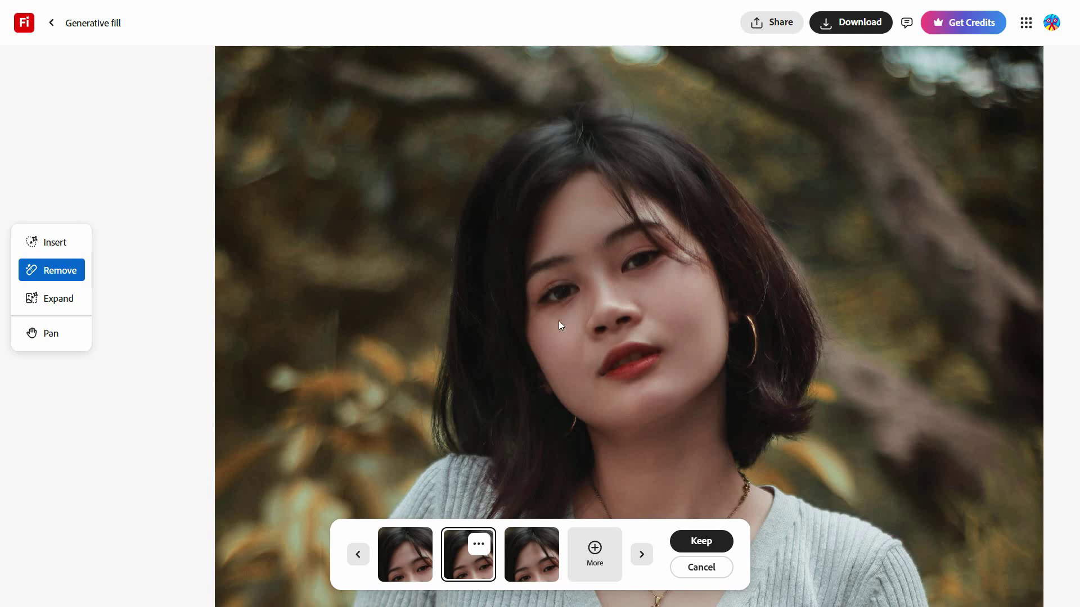
{"action": "scroll", "coordinate": [556, 295], "scroll_direction": "up", "scroll_amount": 3}
{"action": "scroll", "coordinate": [680, 333], "scroll_direction": "down", "scroll_amount": 3}
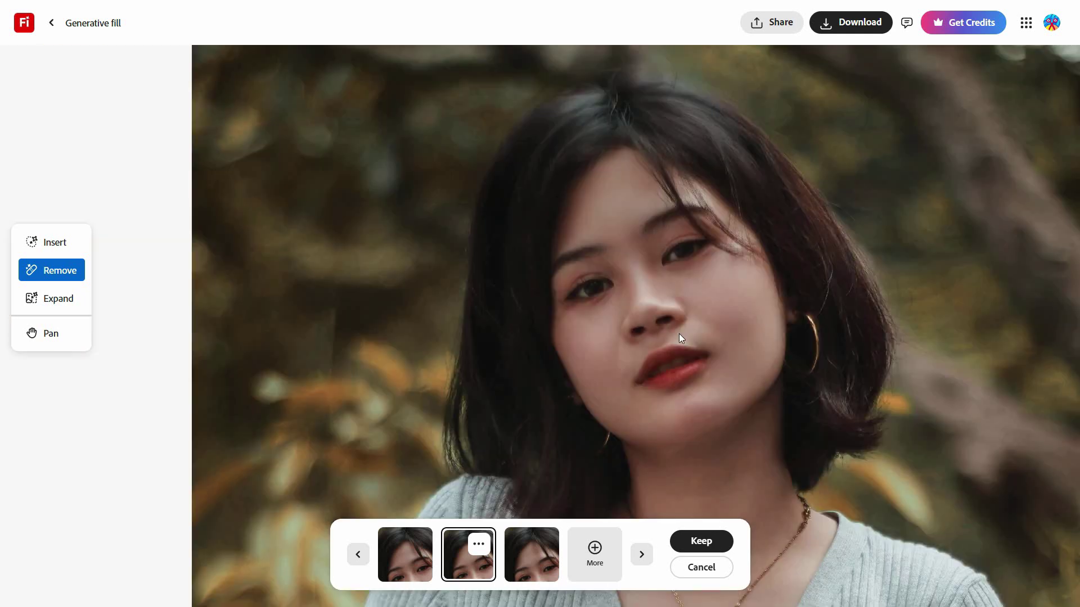
{"action": "left_click", "coordinate": [715, 540]}
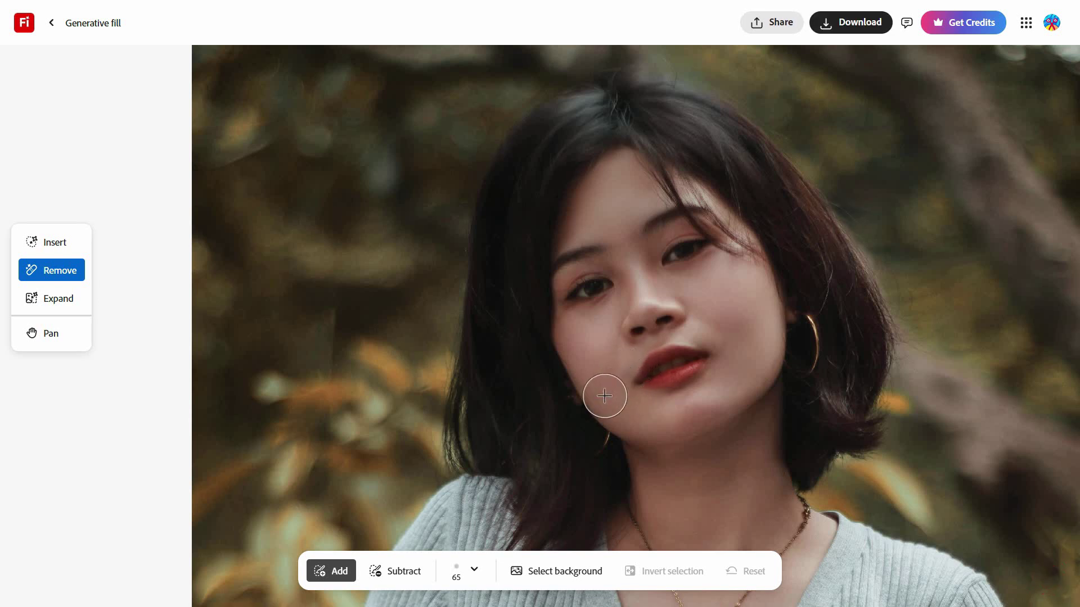
Mask the lips in Insert mode and generate a fill from the prompt "purple lipstick"
{"action": "mouse_move", "coordinate": [636, 381]}
{"action": "left_mouse_down"}
{"action": "mouse_move", "coordinate": [677, 350]}
{"action": "mouse_move", "coordinate": [703, 357]}
{"action": "mouse_move", "coordinate": [648, 378]}
{"action": "left_mouse_up"}
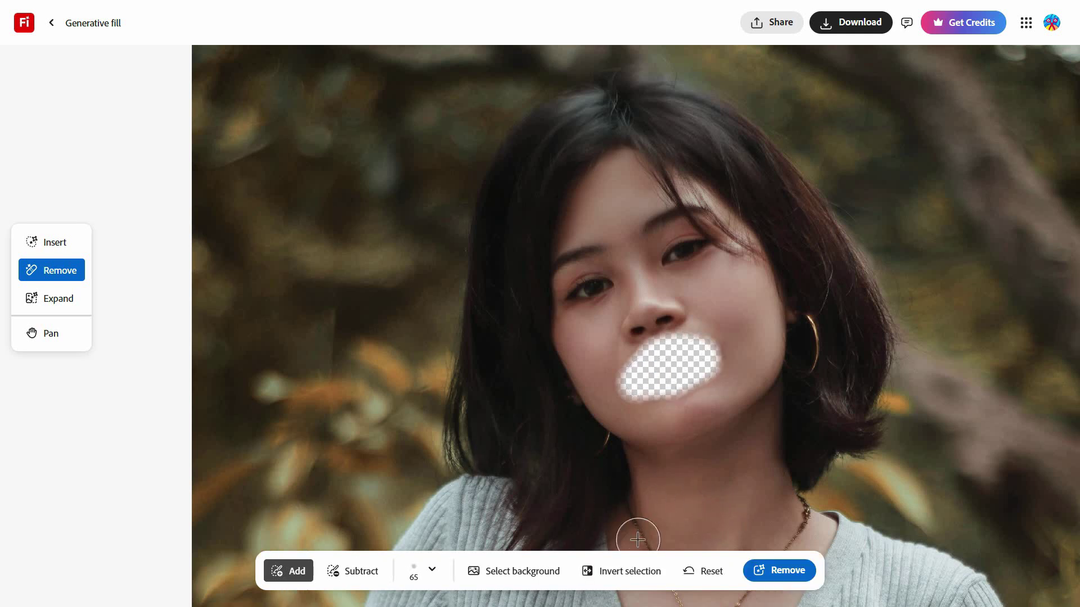
{"action": "left_click", "coordinate": [701, 571]}
{"action": "key", "text": "i"}
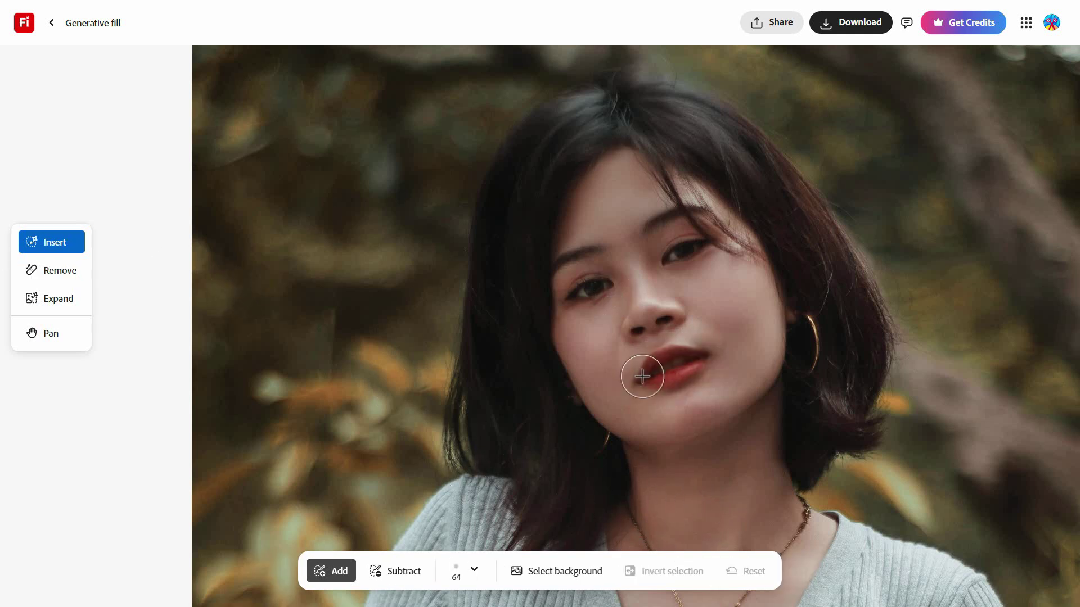
{"action": "left_click_drag", "start_coordinate": [651, 374], "coordinate": [646, 378]}
{"action": "left_click", "coordinate": [406, 527]}
{"action": "type", "text": "purple lipstick"}
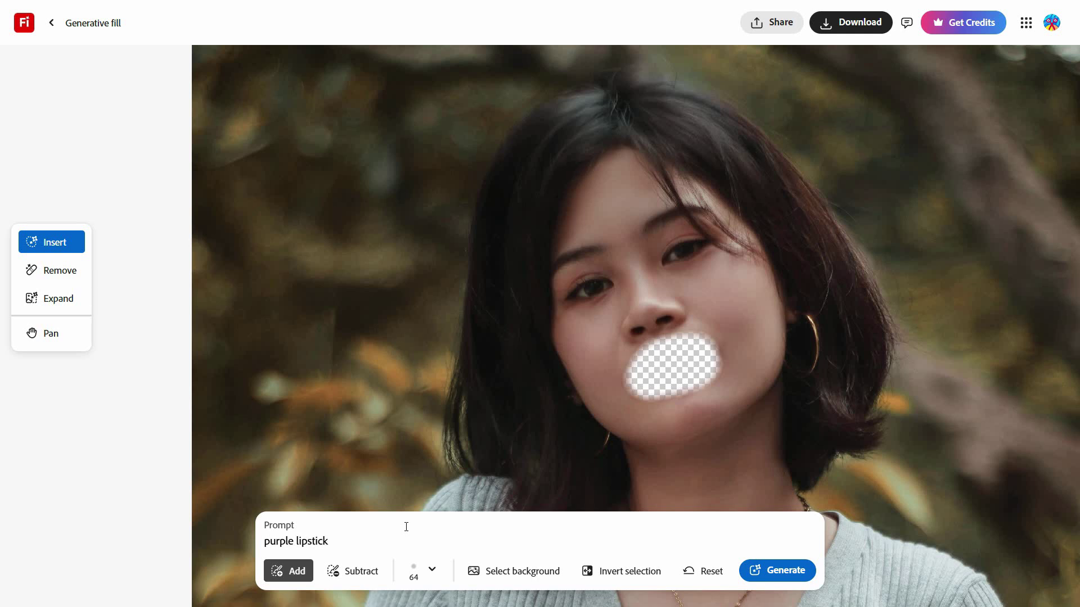
{"action": "left_click", "coordinate": [756, 570]}
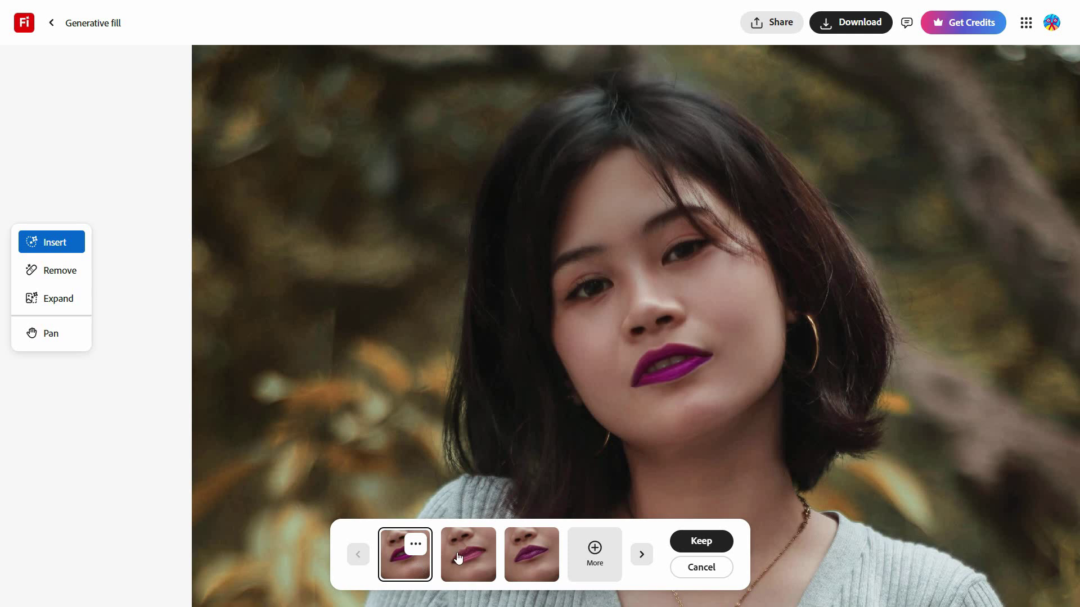
Preview the second lipstick variation, discard the generated results and reset the lip mask
{"action": "left_click", "coordinate": [460, 551]}
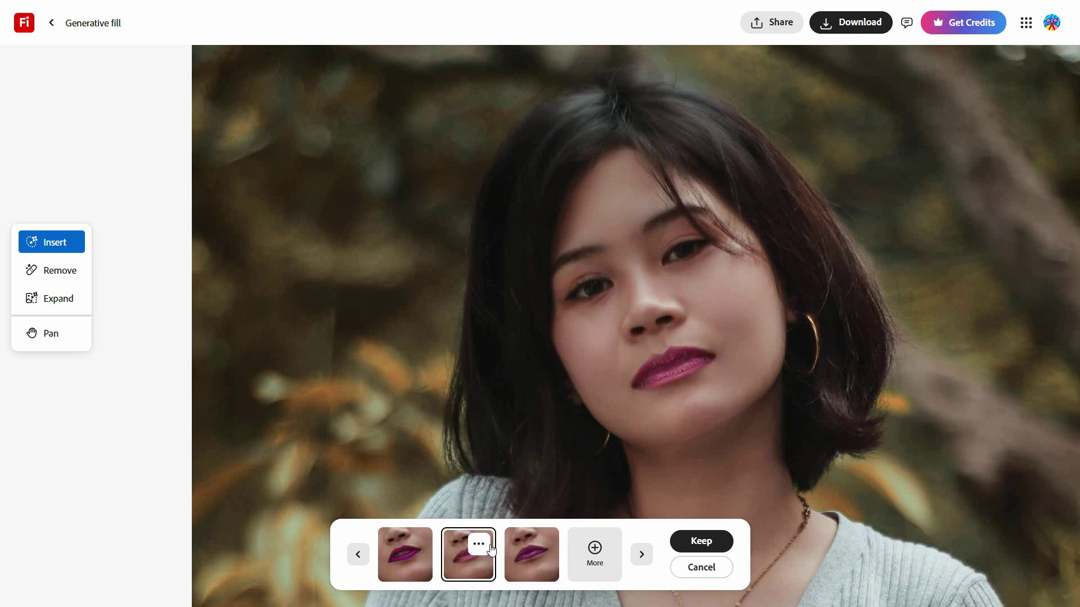
{"action": "left_click", "coordinate": [701, 568]}
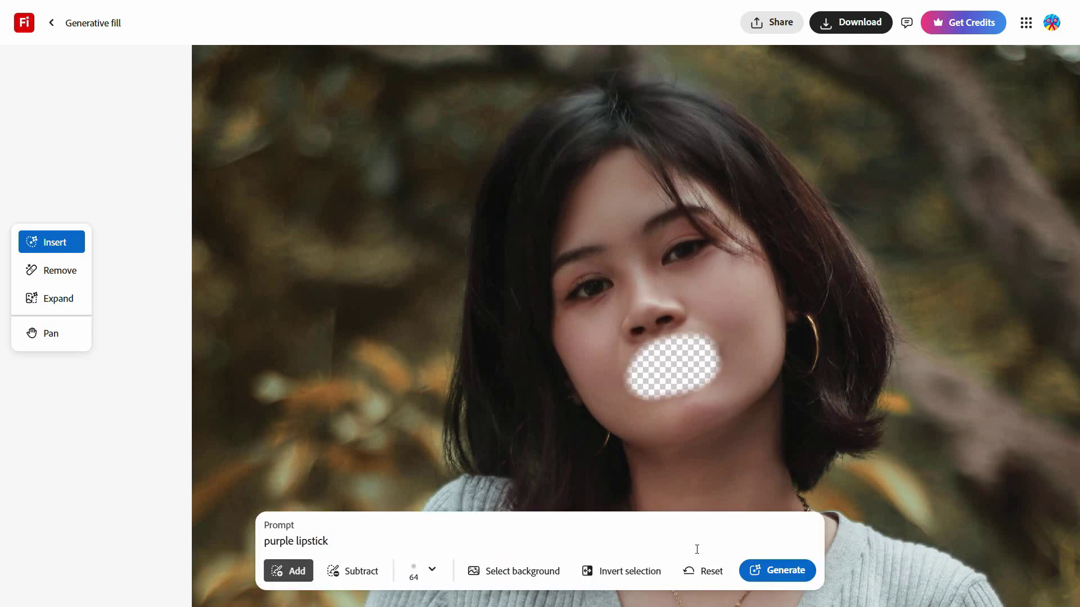
{"action": "left_click", "coordinate": [703, 570]}
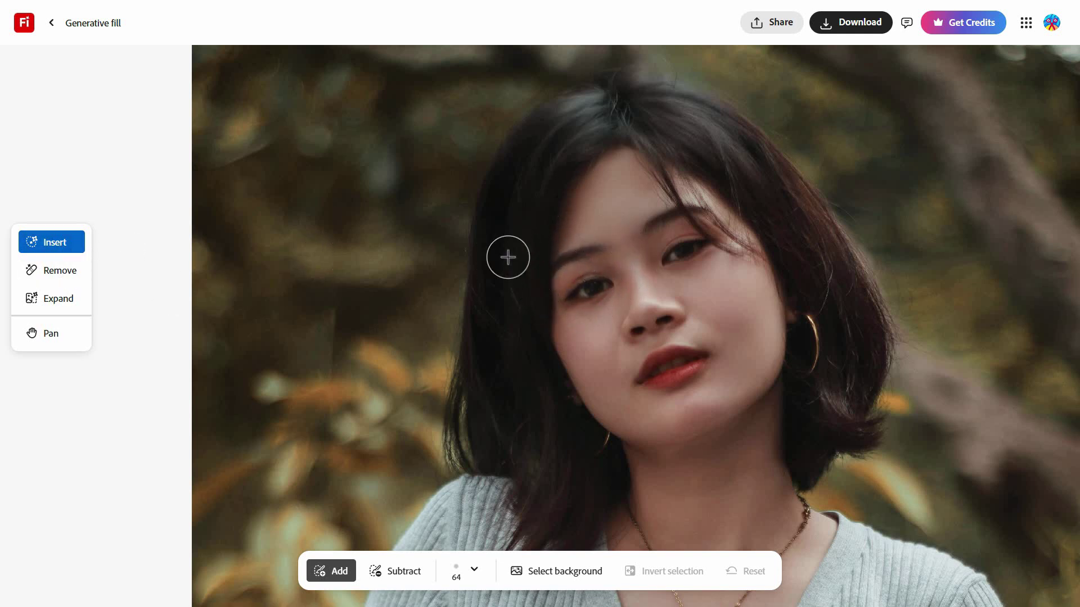
Mask a sunglasses-shaped area over both eyes and generate a fill from the prompt "Stylish Black Sunglasses"
{"action": "mouse_move", "coordinate": [599, 263]}
{"action": "left_mouse_down"}
{"action": "mouse_move", "coordinate": [573, 293]}
{"action": "mouse_move", "coordinate": [608, 277]}
{"action": "mouse_move", "coordinate": [590, 262]}
{"action": "mouse_move", "coordinate": [564, 287]}
{"action": "mouse_move", "coordinate": [547, 283]}
{"action": "mouse_move", "coordinate": [579, 264]}
{"action": "mouse_move", "coordinate": [600, 281]}
{"action": "mouse_move", "coordinate": [567, 292]}
{"action": "mouse_move", "coordinate": [564, 266]}
{"action": "mouse_move", "coordinate": [605, 272]}
{"action": "mouse_move", "coordinate": [646, 251]}
{"action": "mouse_move", "coordinate": [658, 220]}
{"action": "mouse_move", "coordinate": [678, 214]}
{"action": "mouse_move", "coordinate": [714, 225]}
{"action": "mouse_move", "coordinate": [717, 244]}
{"action": "mouse_move", "coordinate": [698, 265]}
{"action": "mouse_move", "coordinate": [674, 262]}
{"action": "mouse_move", "coordinate": [664, 244]}
{"action": "mouse_move", "coordinate": [682, 236]}
{"action": "mouse_move", "coordinate": [690, 250]}
{"action": "mouse_move", "coordinate": [663, 249]}
{"action": "mouse_move", "coordinate": [762, 220]}
{"action": "left_mouse_up"}
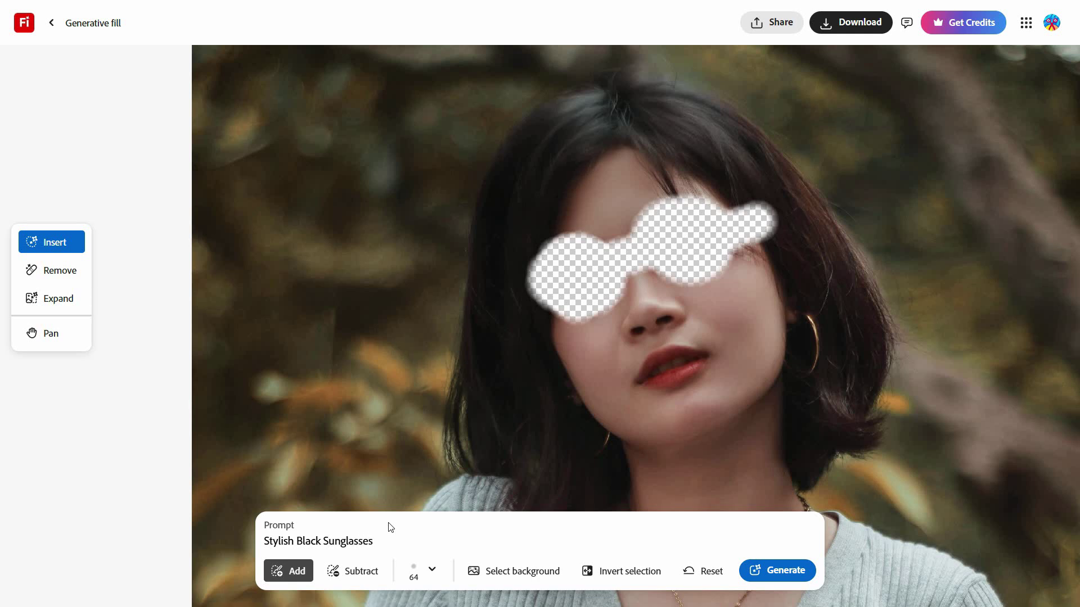
{"action": "left_click", "coordinate": [793, 573]}
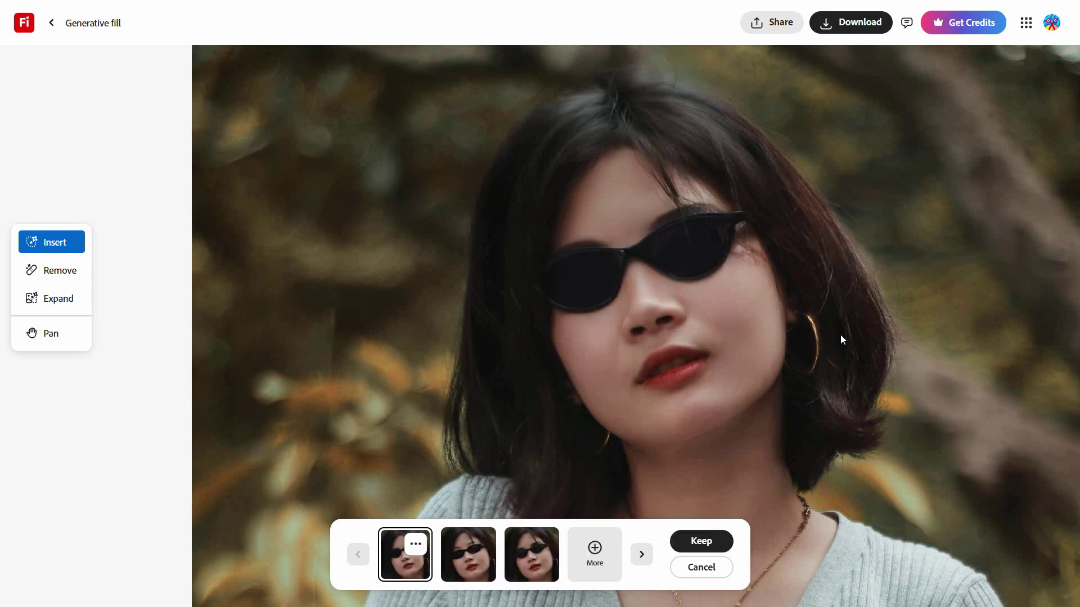
Compare the three sunglasses variations, keep the third one and download the edited image
{"action": "scroll", "coordinate": [682, 303], "scroll_direction": "up", "scroll_amount": 3}
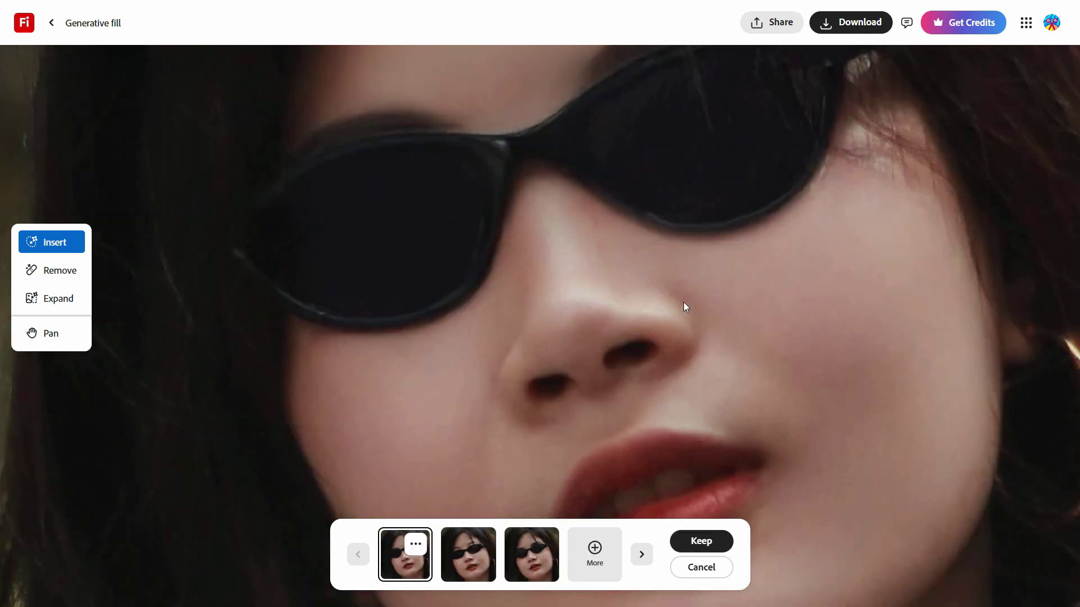
{"action": "scroll", "coordinate": [710, 238], "scroll_direction": "down", "scroll_amount": 3}
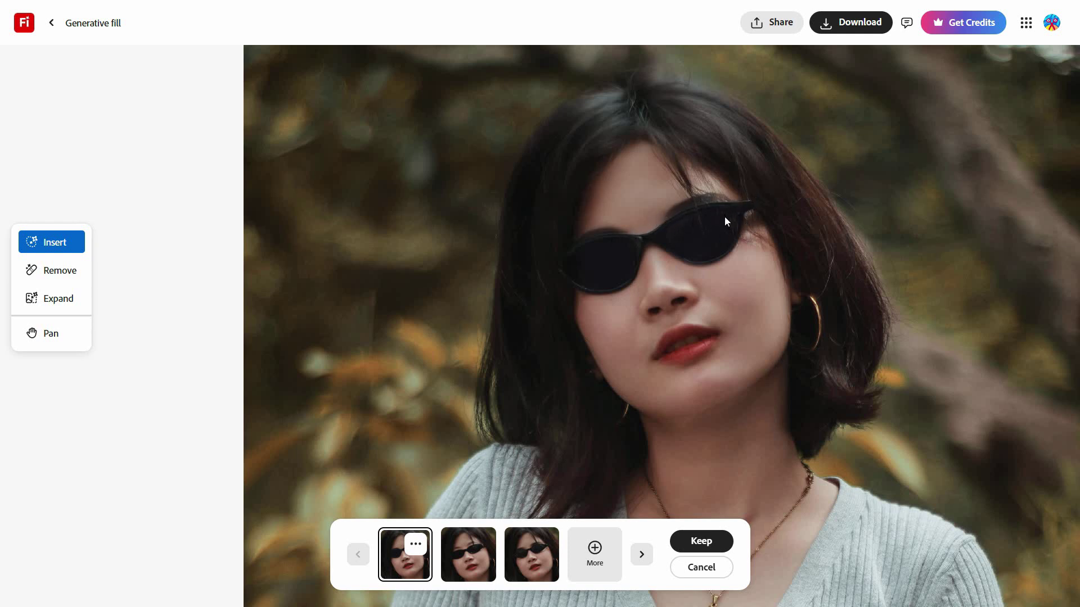
{"action": "left_click", "coordinate": [477, 558]}
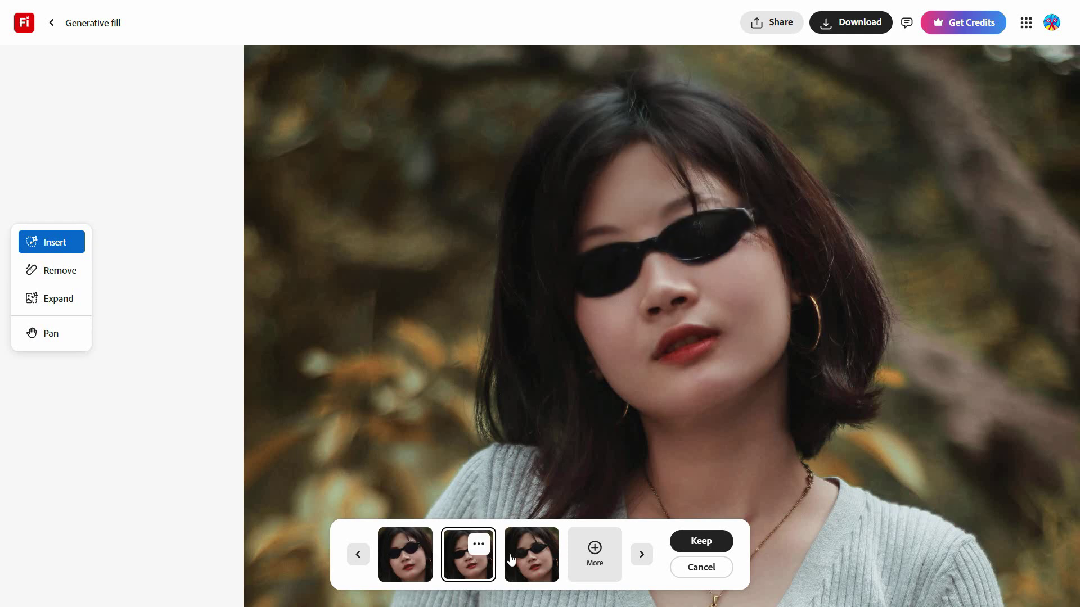
{"action": "scroll", "coordinate": [635, 475], "scroll_direction": "down", "scroll_amount": 3}
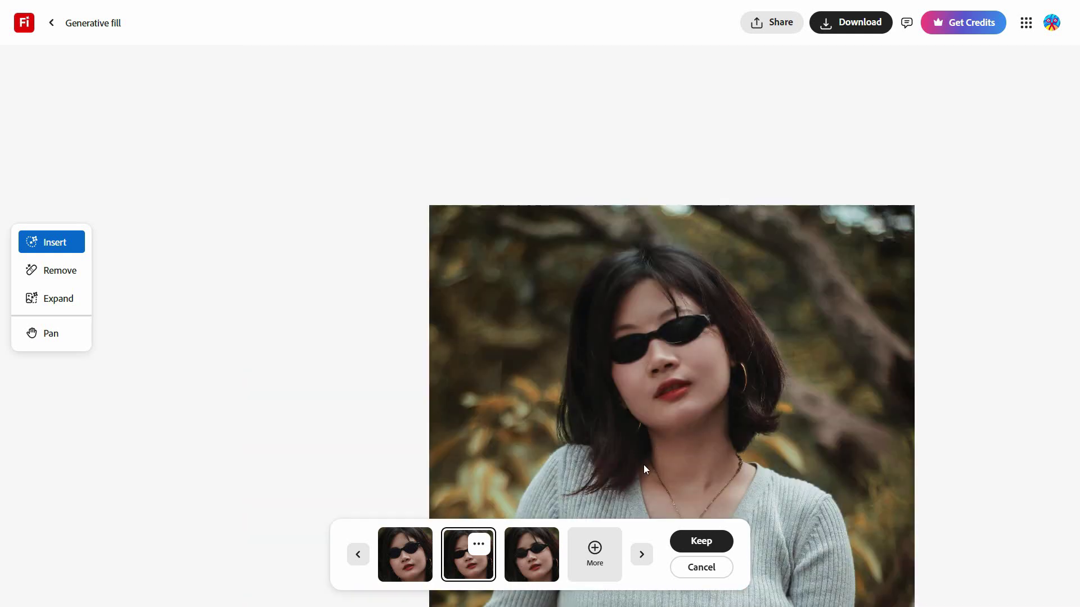
{"action": "scroll", "coordinate": [622, 423], "scroll_direction": "down", "scroll_amount": 2}
{"action": "scroll", "coordinate": [620, 379], "scroll_direction": "up", "scroll_amount": 3}
{"action": "key", "text": "Right"}
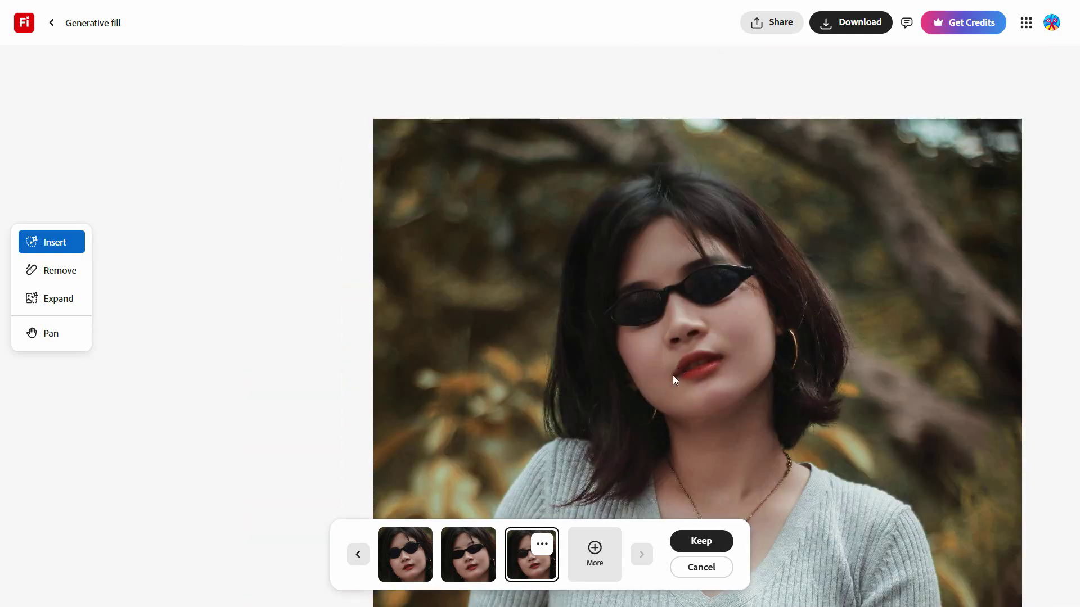
{"action": "left_click", "coordinate": [415, 556]}
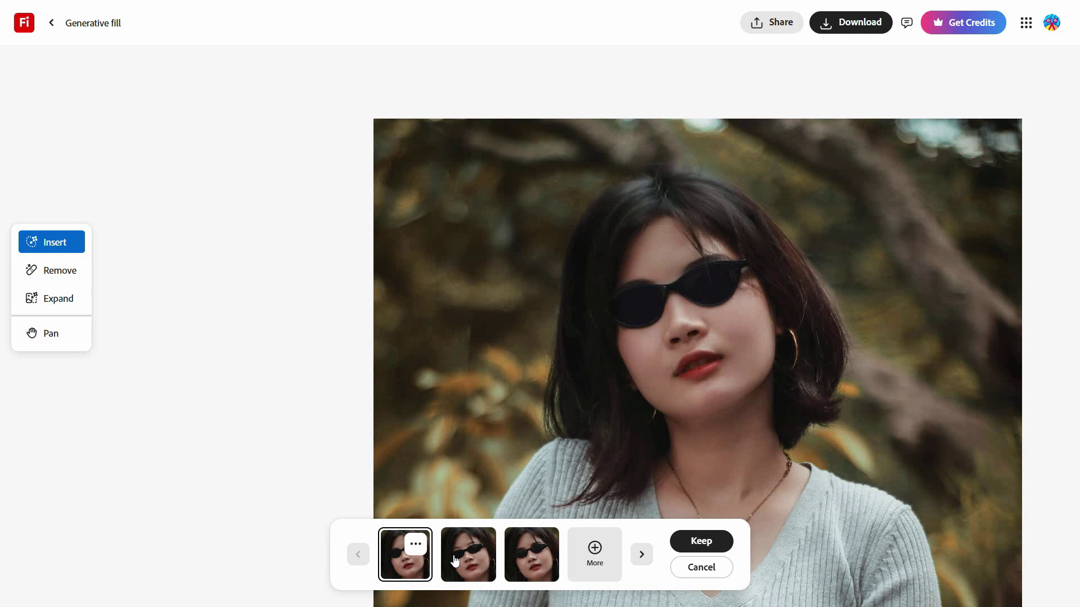
{"action": "key", "text": "Right"}
{"action": "key", "text": "Right"}
{"action": "left_click", "coordinate": [691, 541]}
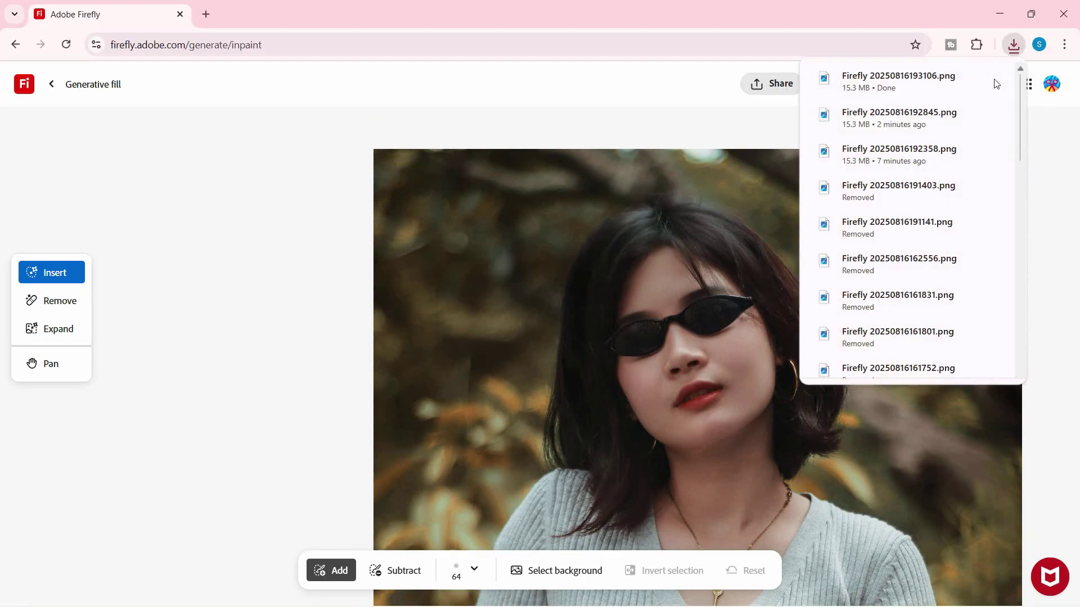
Open the downloaded Firefly 20250816192358.png and examine the face and hair up close
{"action": "left_click", "coordinate": [898, 155]}
{"action": "scroll", "coordinate": [754, 214], "scroll_direction": "up", "scroll_amount": 3}
{"action": "scroll", "coordinate": [795, 356], "scroll_direction": "up", "scroll_amount": 2}
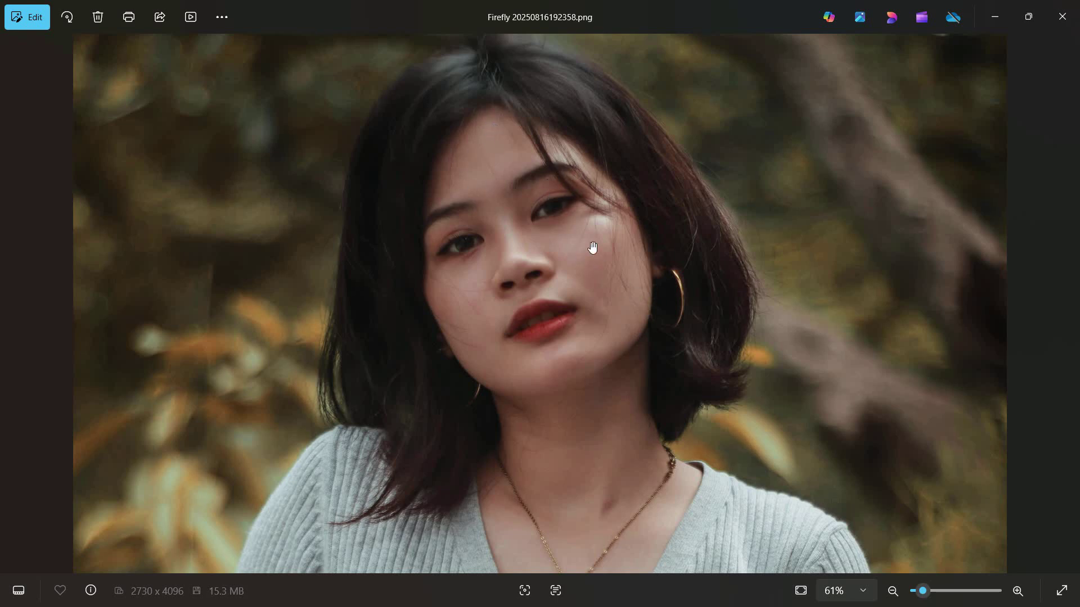
{"action": "scroll", "coordinate": [703, 276], "scroll_direction": "down", "scroll_amount": 2}
{"action": "left_click_drag", "start_coordinate": [584, 458], "coordinate": [549, 405]}
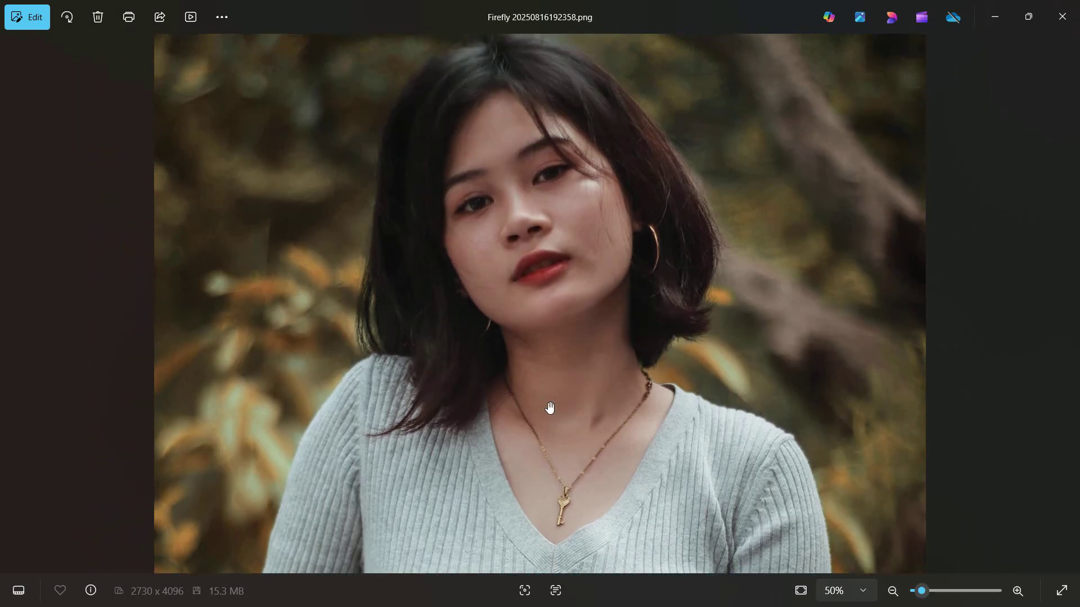
{"action": "scroll", "coordinate": [619, 233], "scroll_direction": "down", "scroll_amount": 1}
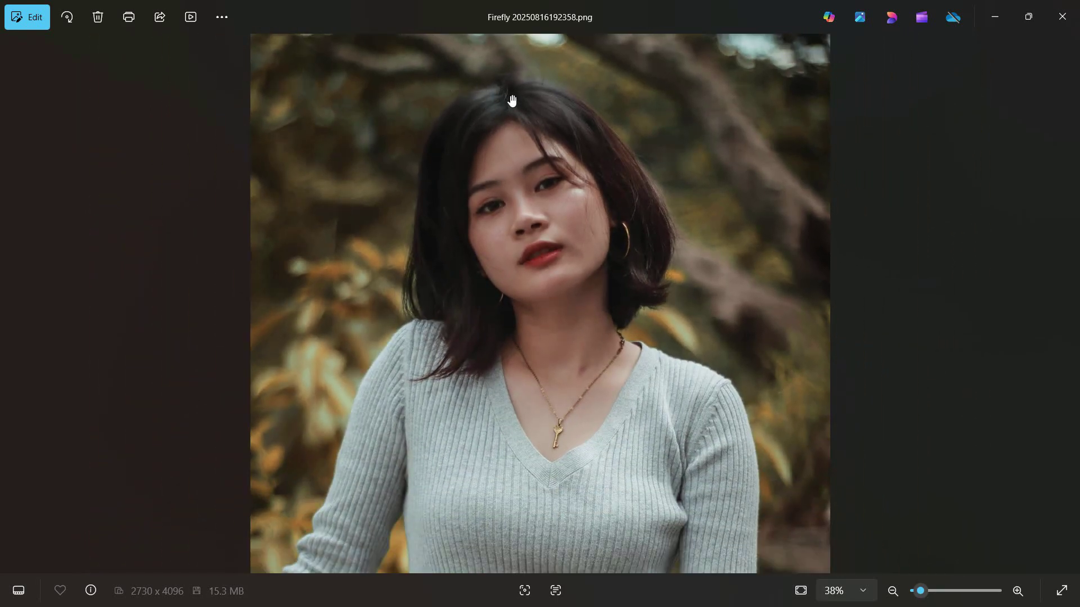
{"action": "scroll", "coordinate": [529, 158], "scroll_direction": "up", "scroll_amount": 1}
{"action": "left_click_drag", "start_coordinate": [523, 101], "coordinate": [586, 257]}
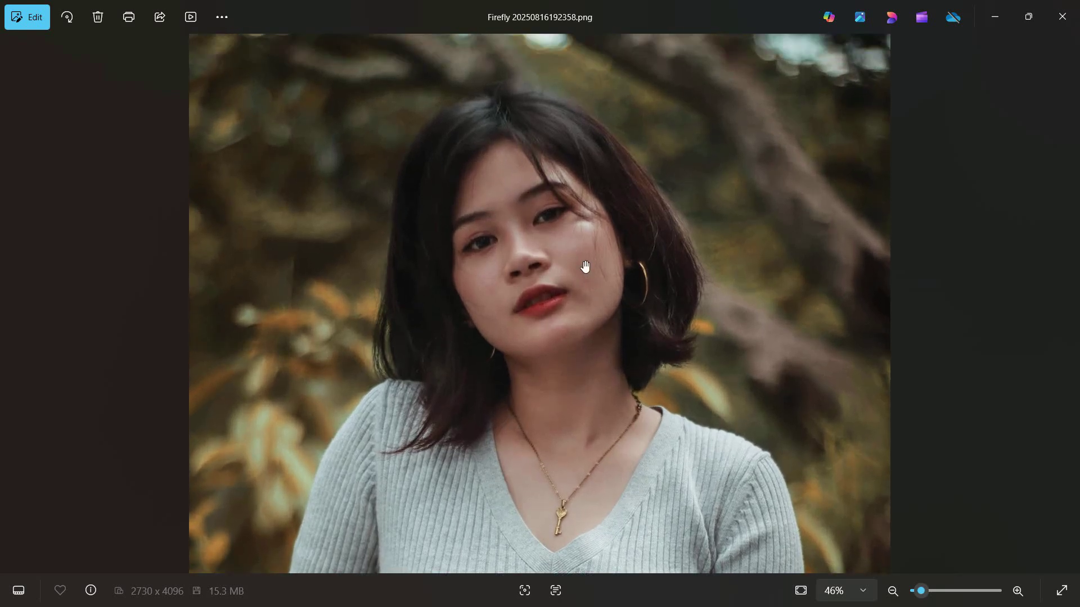
{"action": "scroll", "coordinate": [514, 109], "scroll_direction": "up", "scroll_amount": 1}
{"action": "scroll", "coordinate": [615, 305], "scroll_direction": "up", "scroll_amount": 2}
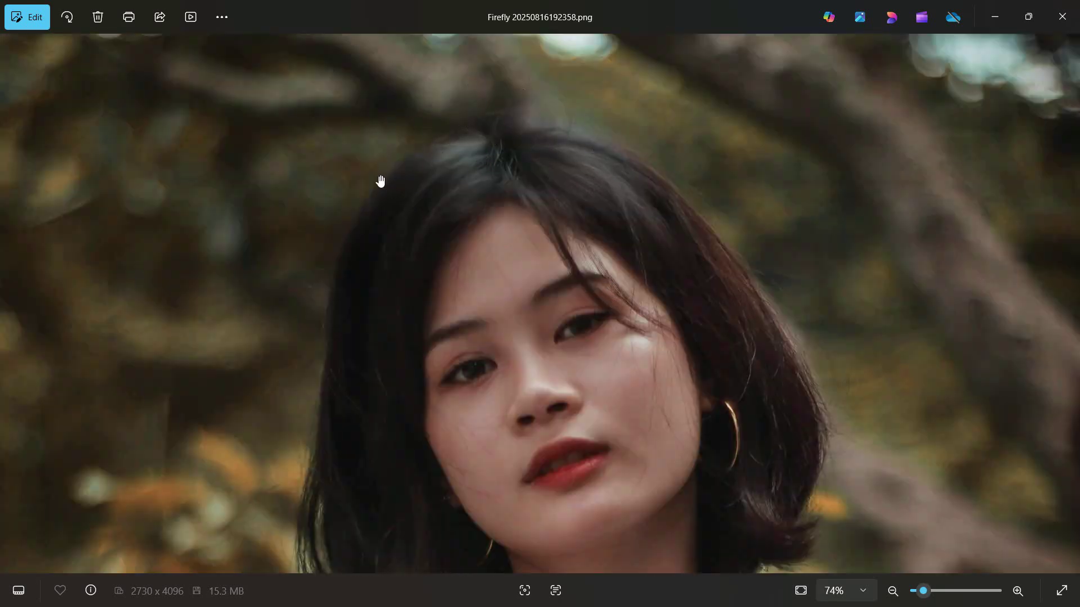
{"action": "scroll", "coordinate": [680, 212], "scroll_direction": "down", "scroll_amount": 5}
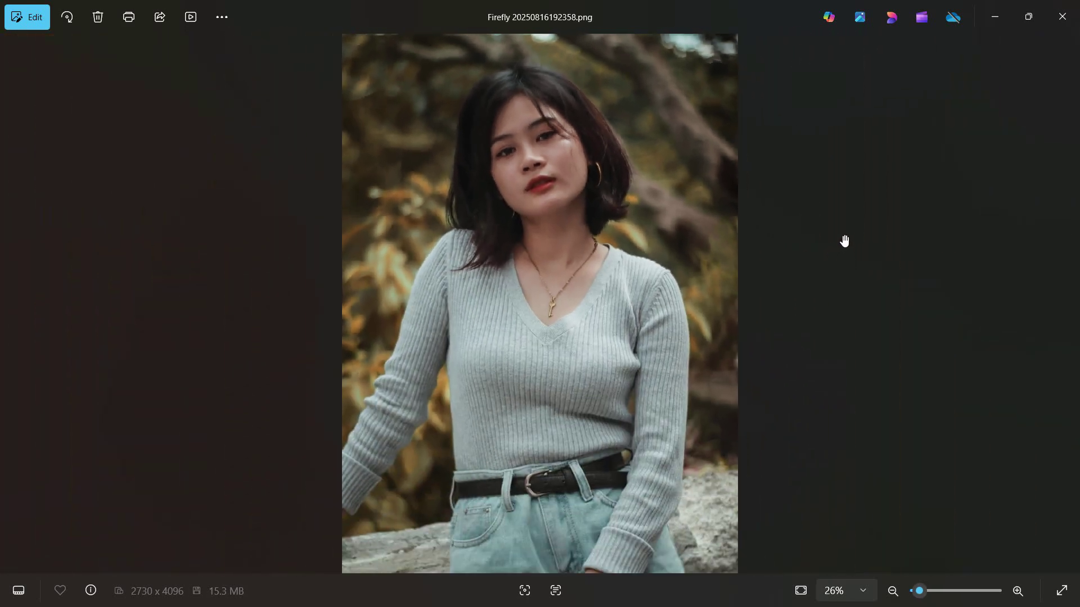
Examine Firefly 20250816192845.png and Firefly 20250816193106.png for the skin retouch and added sunglasses, and close the image viewer
{"action": "scroll", "coordinate": [635, 202], "scroll_direction": "up", "scroll_amount": 5}
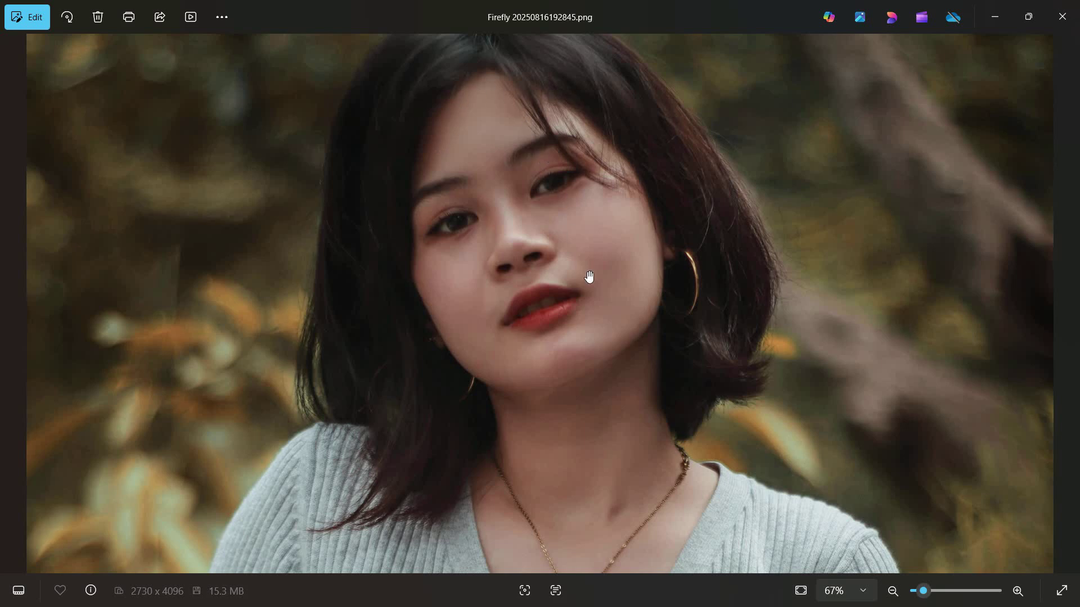
{"action": "scroll", "coordinate": [798, 409], "scroll_direction": "down", "scroll_amount": 5}
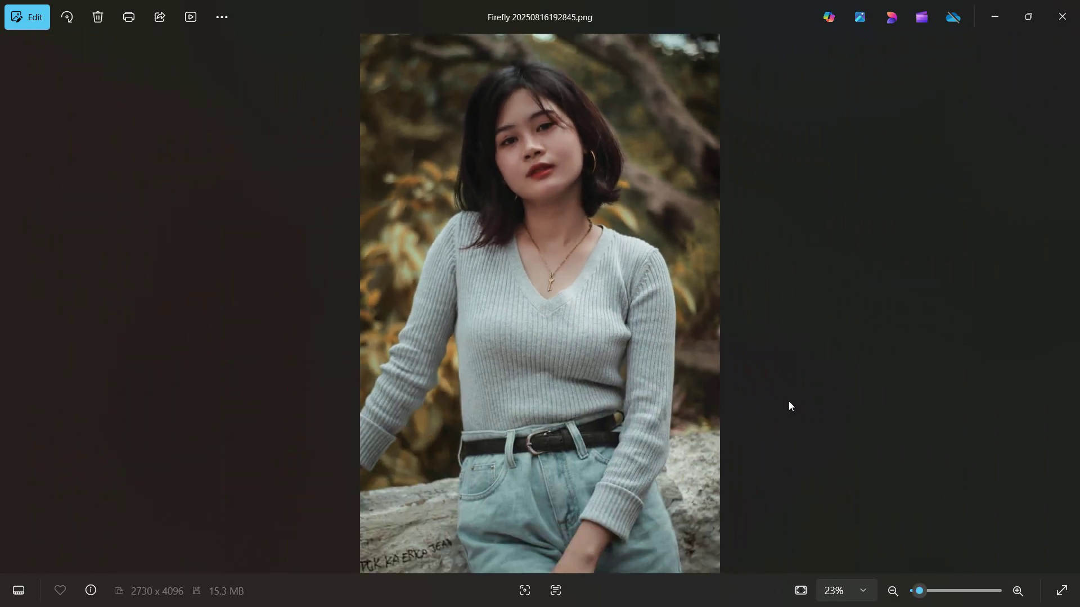
{"action": "key", "text": "Right"}
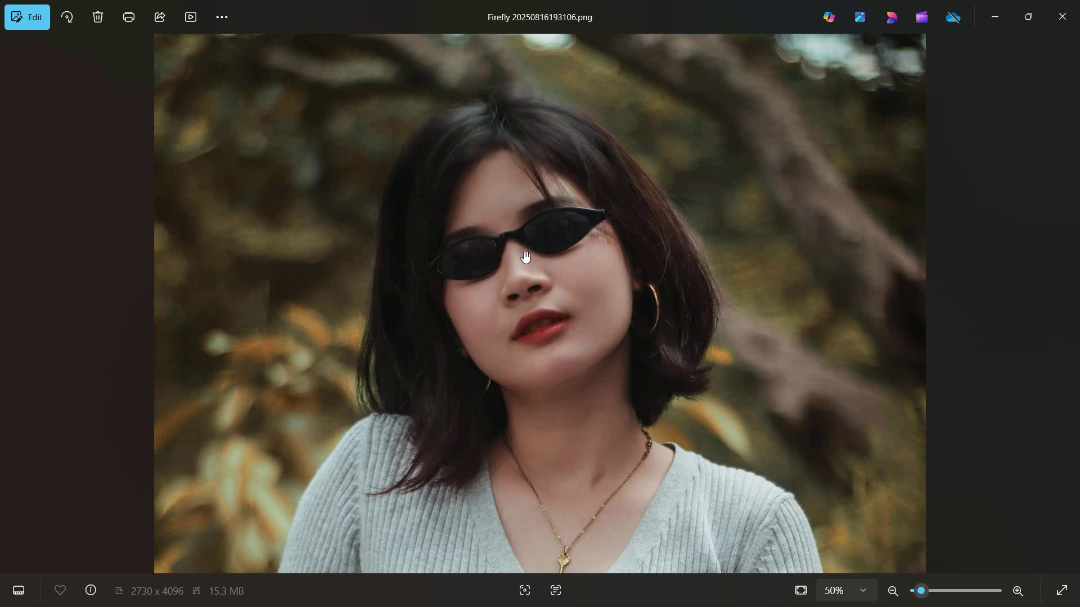
{"action": "left_click", "coordinate": [1062, 16]}
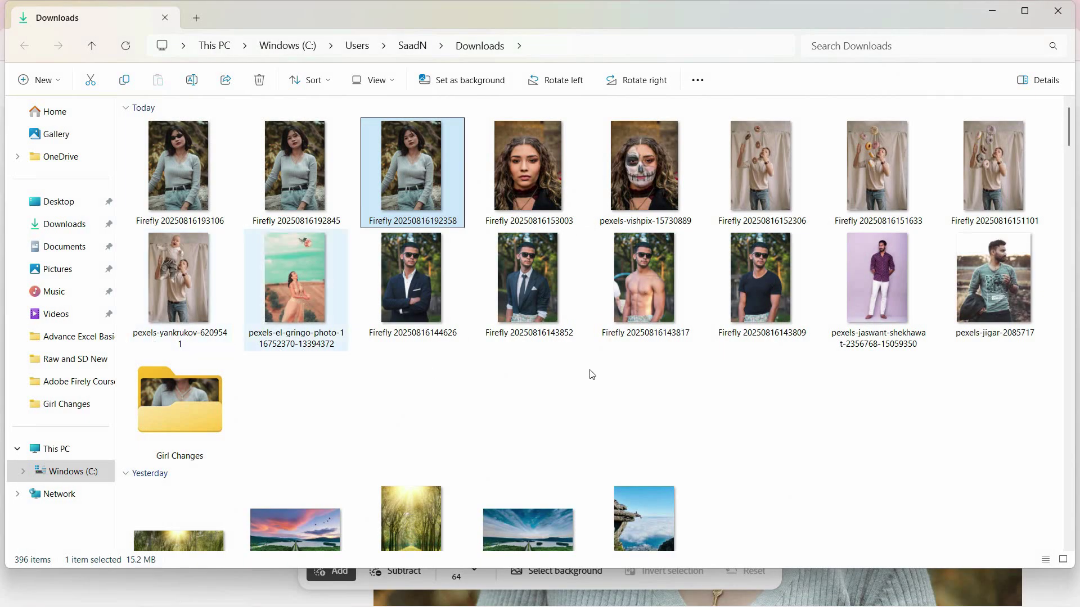
Open pexels-vishpix-15730889.jpg from the Downloads folder and compare the skull-painted portrait with the retouched Firefly 20250816153003.png, including a closer look
{"action": "left_click", "coordinate": [643, 208]}
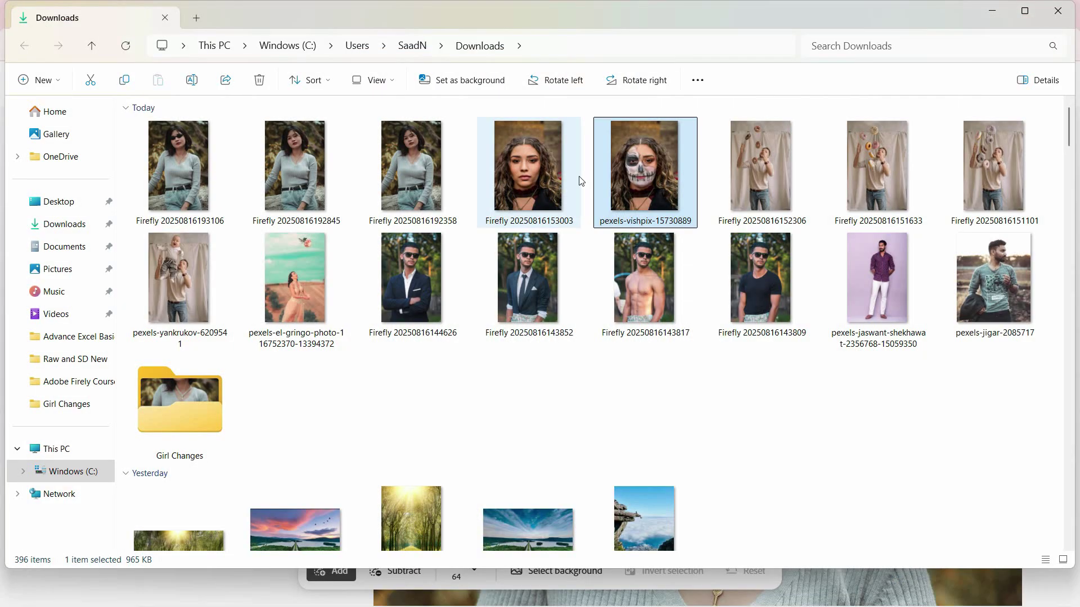
{"action": "double_click", "coordinate": [644, 164]}
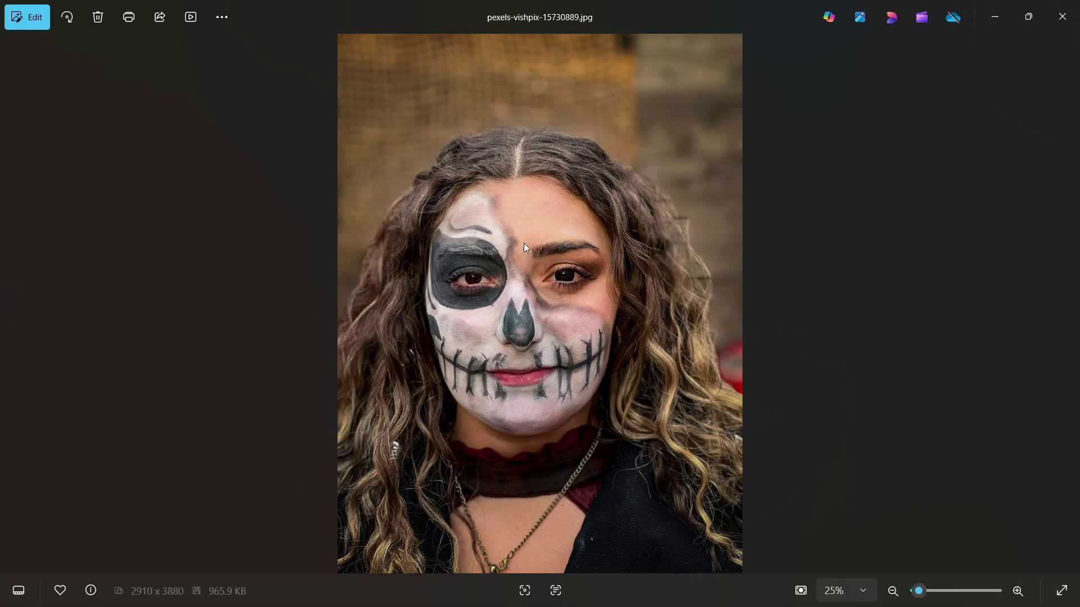
{"action": "left_click", "coordinate": [12, 307]}
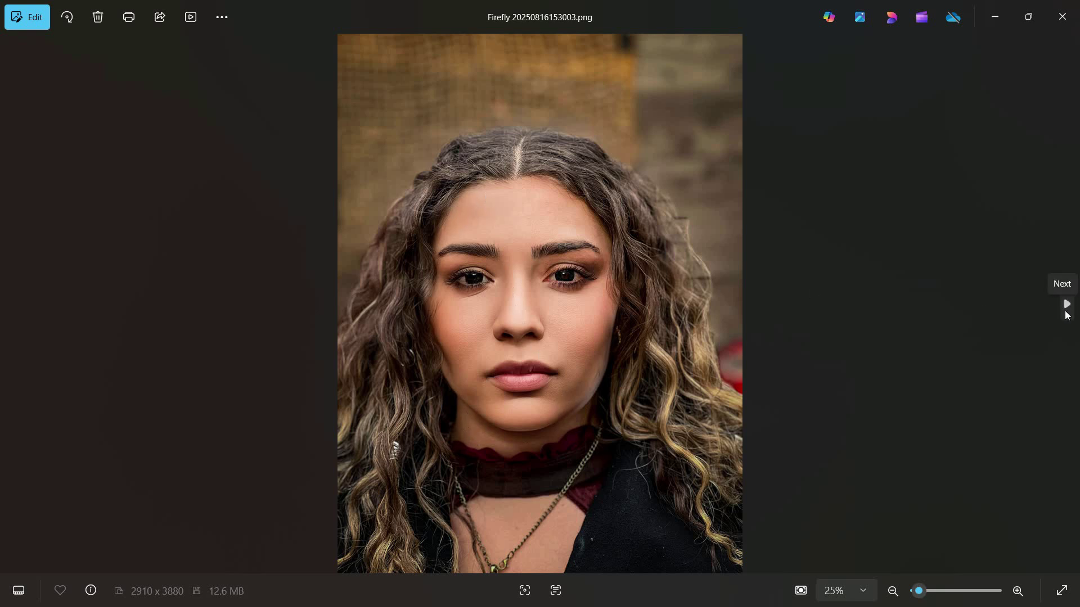
{"action": "left_click", "coordinate": [1067, 304]}
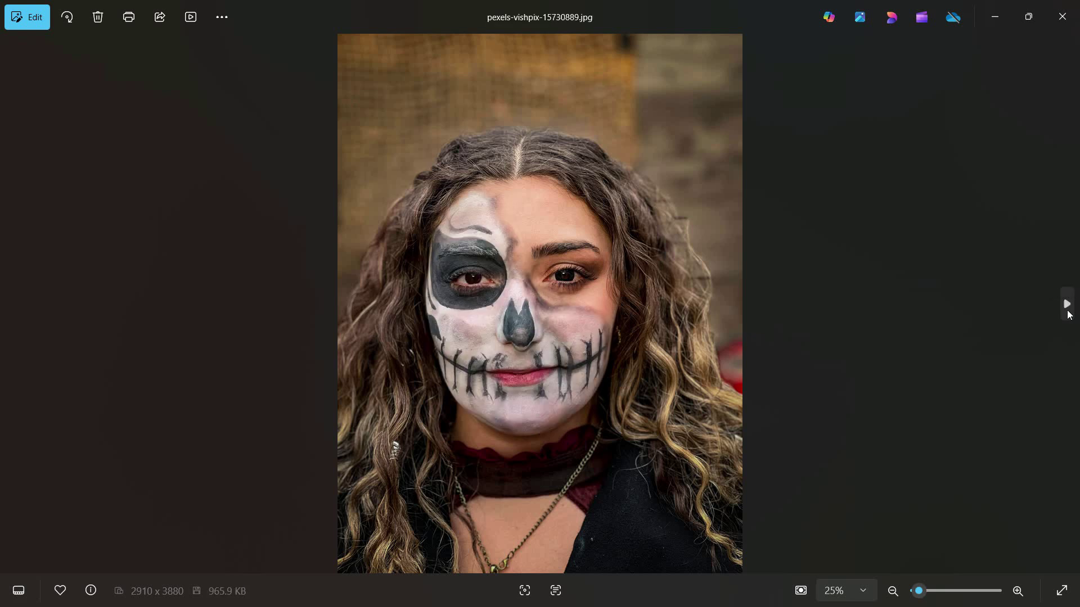
{"action": "key", "text": "Left"}
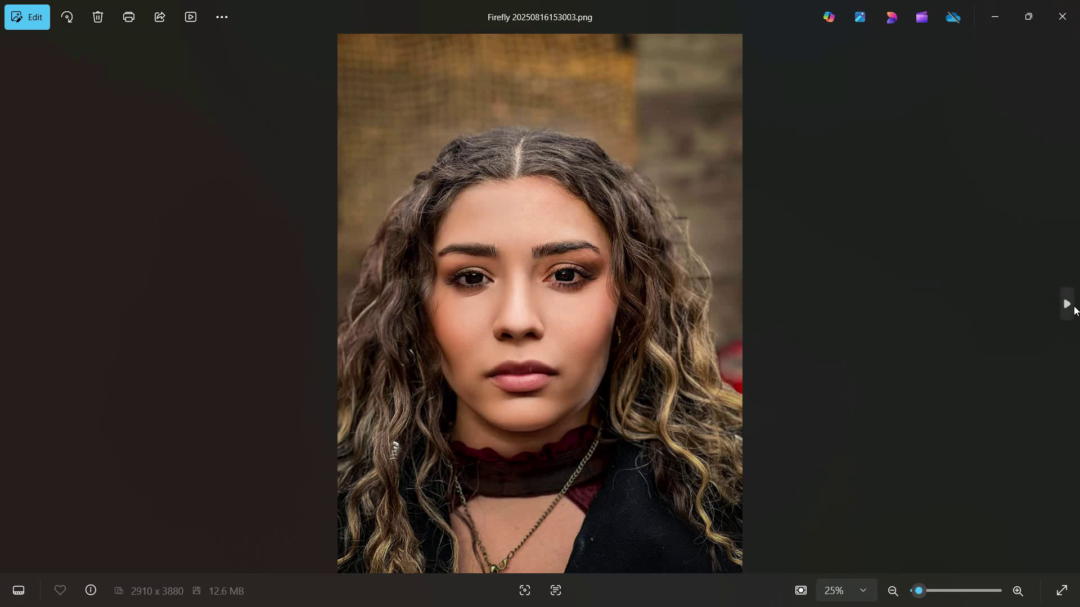
{"action": "left_click", "coordinate": [1065, 304]}
{"action": "left_click", "coordinate": [11, 301]}
{"action": "scroll", "coordinate": [475, 241], "scroll_direction": "up", "scroll_amount": 3}
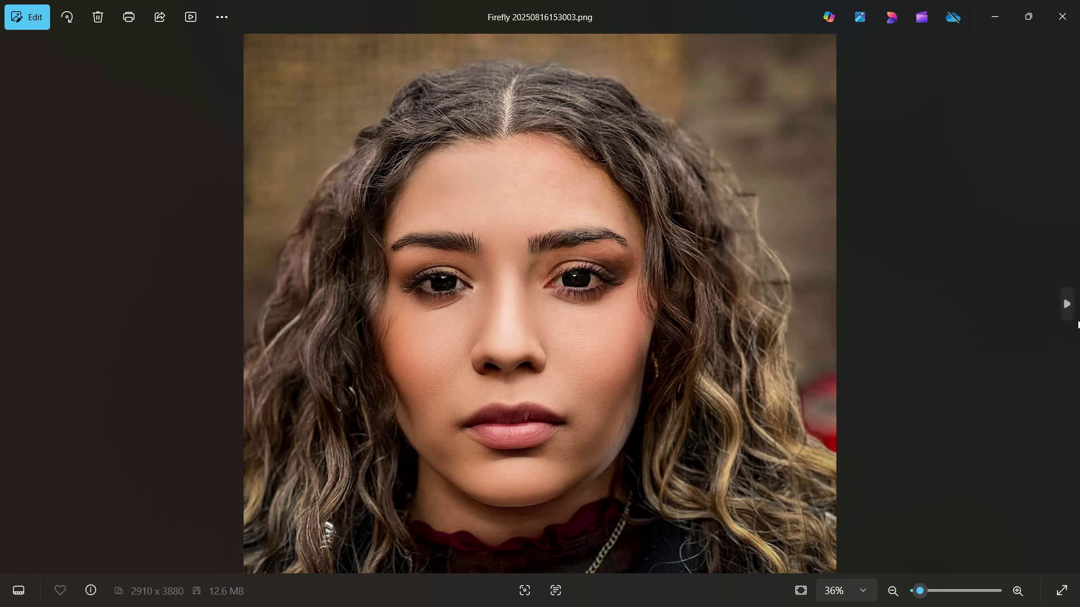
{"action": "left_click", "coordinate": [1067, 303]}
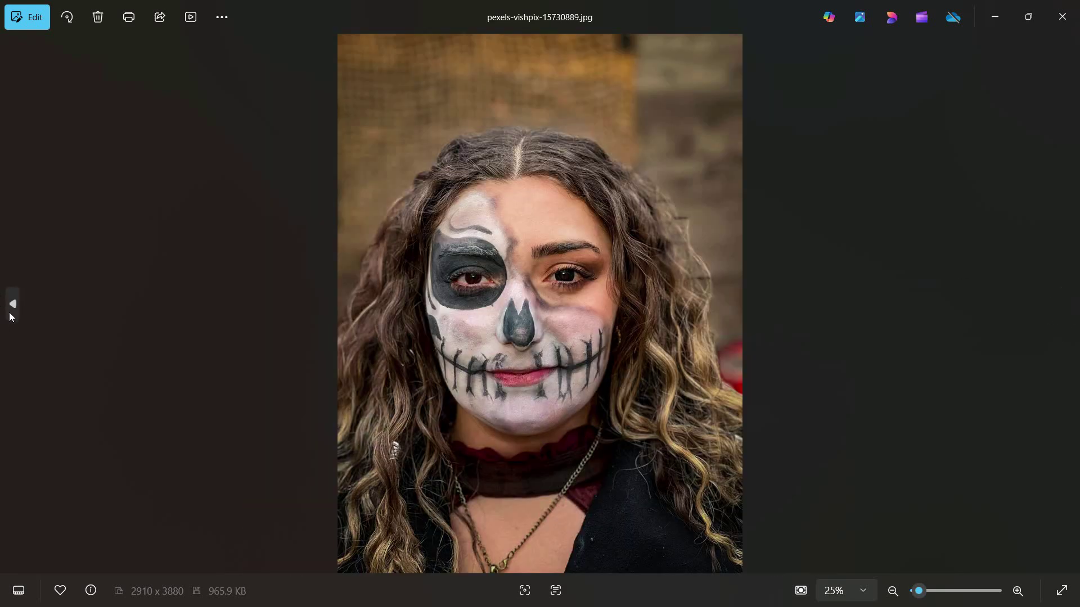
{"action": "left_click", "coordinate": [10, 314]}
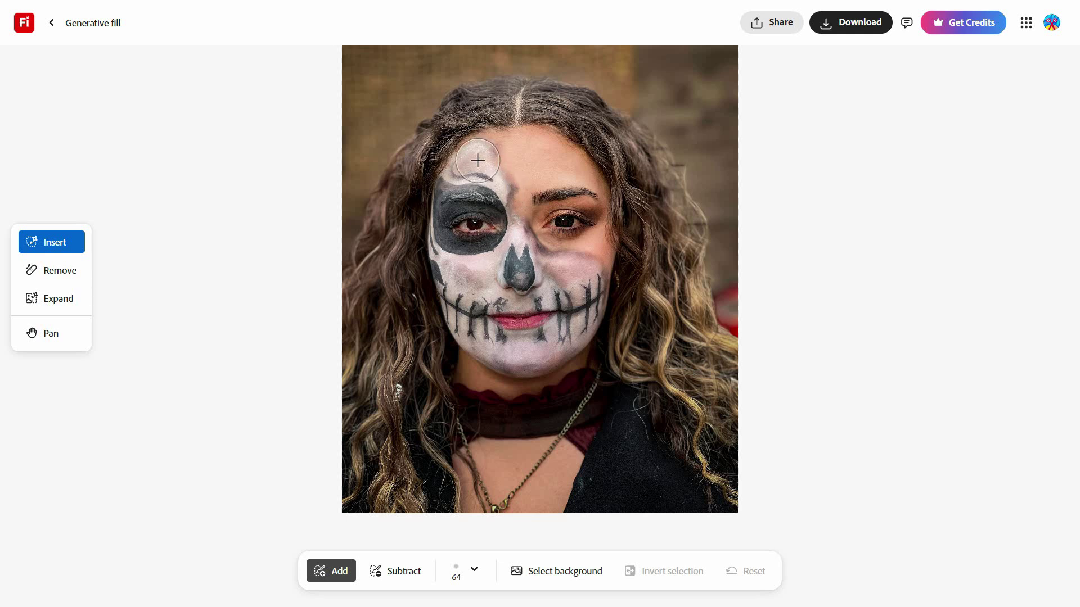
Try to remove the skull face paint in Firefly with the Remove tool, masking the painted area with the 64 px brush
{"action": "left_click", "coordinate": [49, 274]}
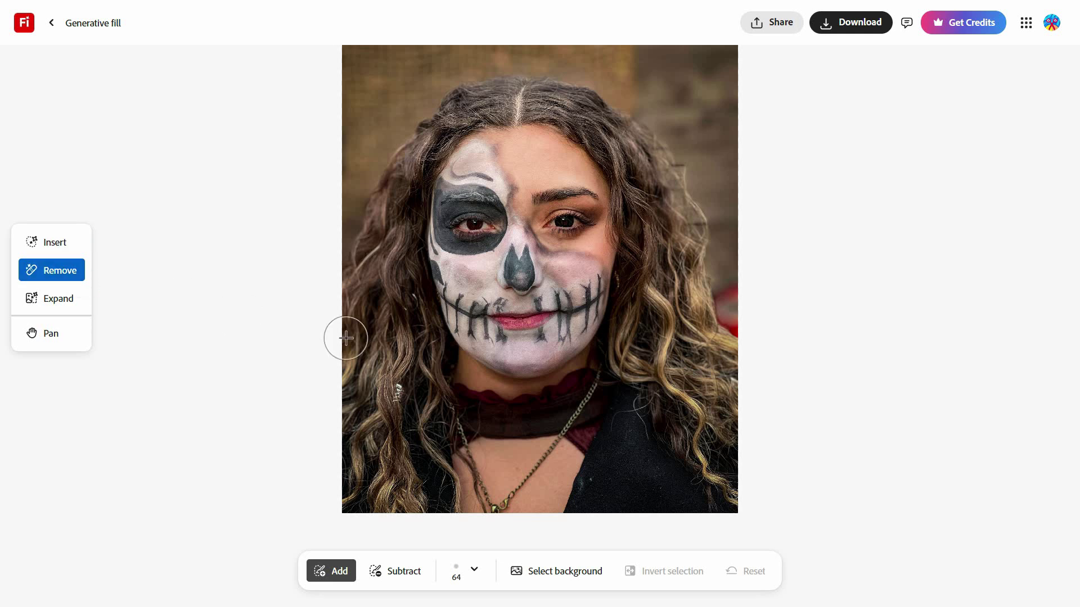
{"action": "mouse_move", "coordinate": [474, 156]}
{"action": "left_mouse_down"}
{"action": "mouse_move", "coordinate": [451, 187]}
{"action": "mouse_move", "coordinate": [456, 177]}
{"action": "mouse_move", "coordinate": [443, 225]}
{"action": "mouse_move", "coordinate": [459, 318]}
{"action": "mouse_move", "coordinate": [473, 337]}
{"action": "mouse_move", "coordinate": [545, 367]}
{"action": "mouse_move", "coordinate": [590, 311]}
{"action": "mouse_move", "coordinate": [598, 280]}
{"action": "mouse_move", "coordinate": [531, 243]}
{"action": "mouse_move", "coordinate": [490, 153]}
{"action": "mouse_move", "coordinate": [486, 194]}
{"action": "mouse_move", "coordinate": [465, 207]}
{"action": "mouse_move", "coordinate": [493, 250]}
{"action": "mouse_move", "coordinate": [491, 233]}
{"action": "mouse_move", "coordinate": [483, 261]}
{"action": "mouse_move", "coordinate": [494, 209]}
{"action": "mouse_move", "coordinate": [498, 271]}
{"action": "mouse_move", "coordinate": [483, 303]}
{"action": "mouse_move", "coordinate": [468, 274]}
{"action": "mouse_move", "coordinate": [476, 295]}
{"action": "mouse_move", "coordinate": [497, 324]}
{"action": "mouse_move", "coordinate": [538, 297]}
{"action": "mouse_move", "coordinate": [510, 305]}
{"action": "mouse_move", "coordinate": [531, 284]}
{"action": "mouse_move", "coordinate": [575, 293]}
{"action": "mouse_move", "coordinate": [568, 309]}
{"action": "mouse_move", "coordinate": [484, 321]}
{"action": "left_mouse_up"}
{"action": "left_click", "coordinate": [788, 571]}
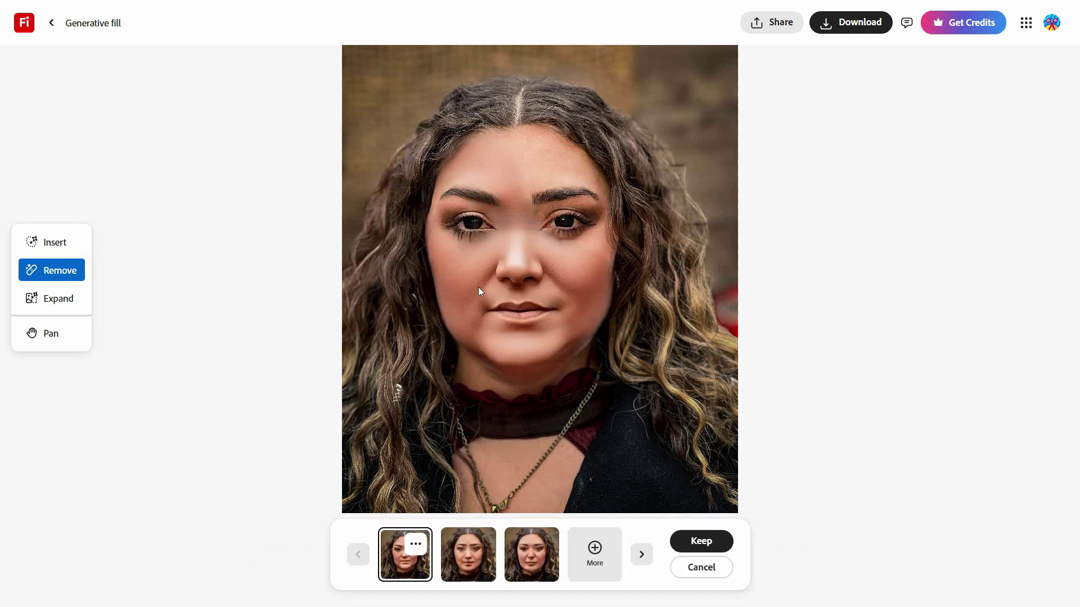
Compare the three generated face variations, discard them all and reset the mask
{"action": "left_click", "coordinate": [479, 560]}
{"action": "left_click", "coordinate": [515, 566]}
{"action": "key", "text": "Left"}
{"action": "left_click", "coordinate": [518, 562]}
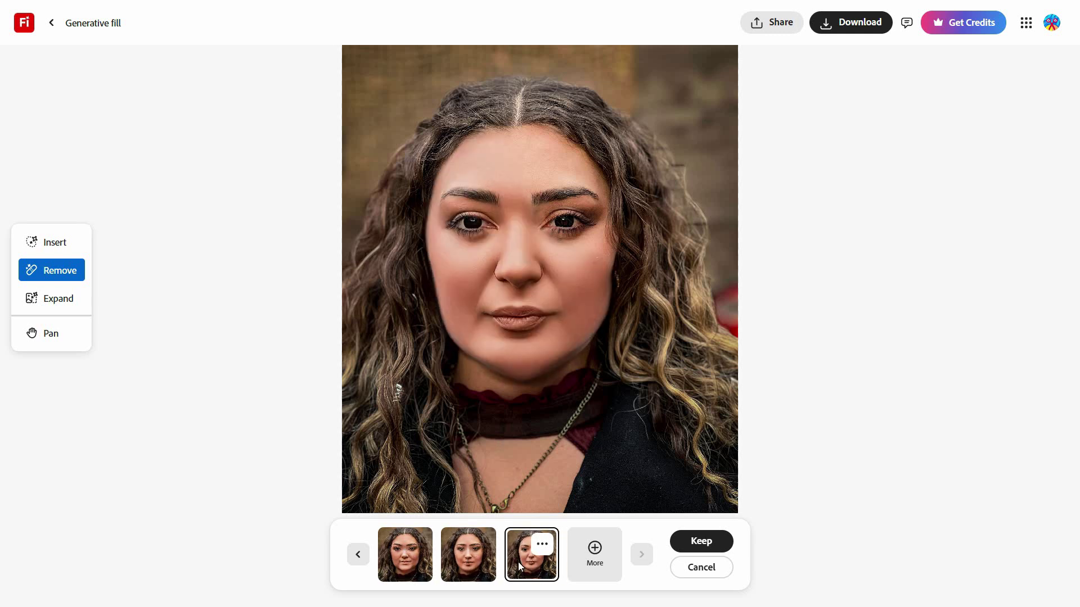
{"action": "left_click", "coordinate": [462, 568]}
{"action": "left_click", "coordinate": [532, 565]}
{"action": "left_click", "coordinate": [701, 567]}
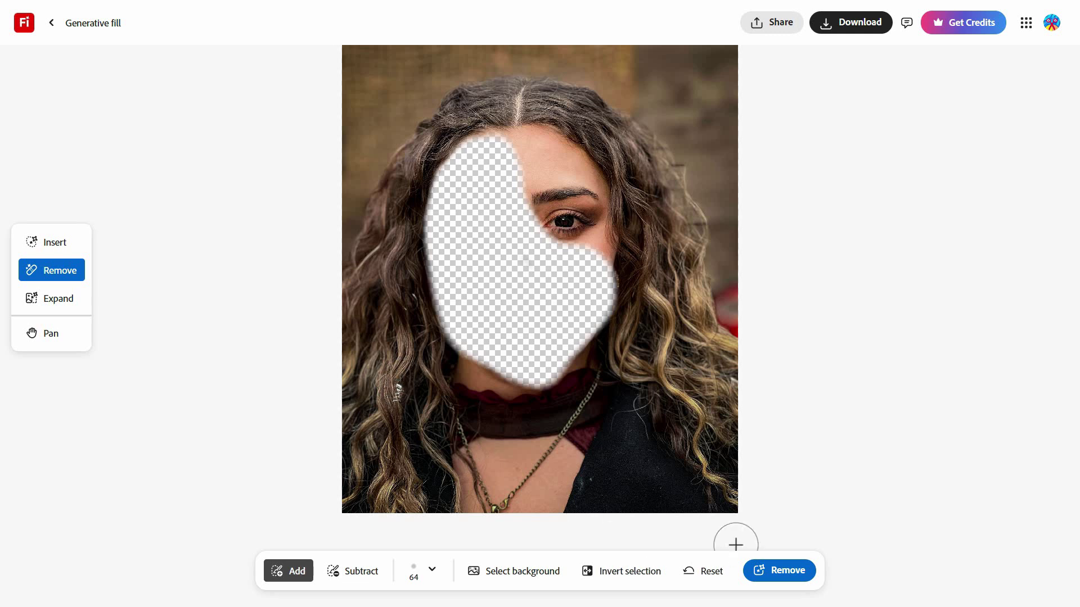
{"action": "left_click", "coordinate": [693, 571]}
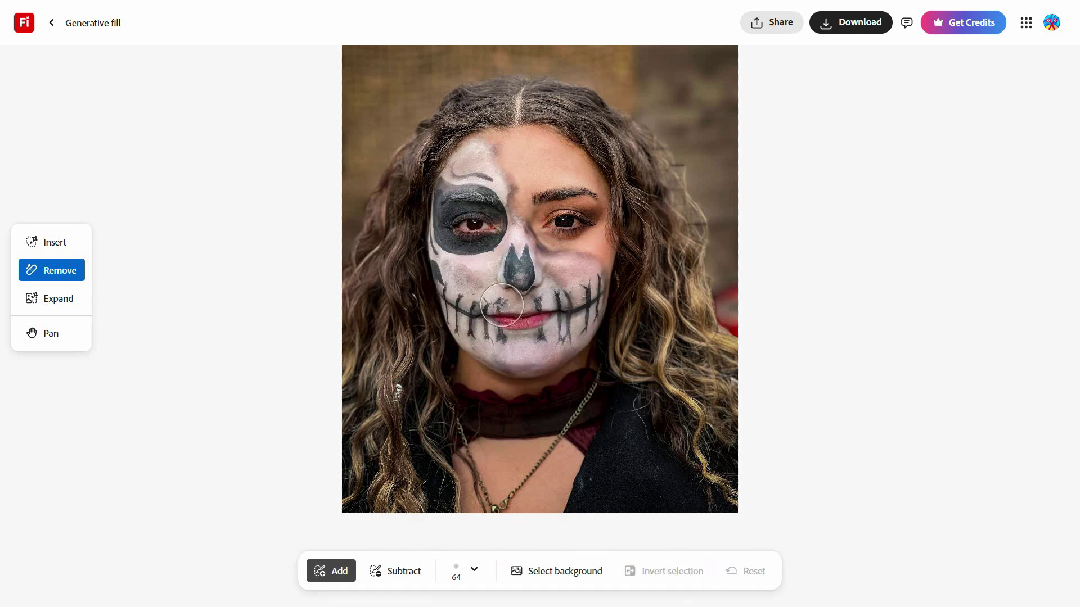
Set the brush size to 51 px, mask all the painted skin while sparing the clean eye, and generate the removal
{"action": "left_click", "coordinate": [460, 574]}
{"action": "left_click_drag", "start_coordinate": [461, 419], "coordinate": [448, 417]}
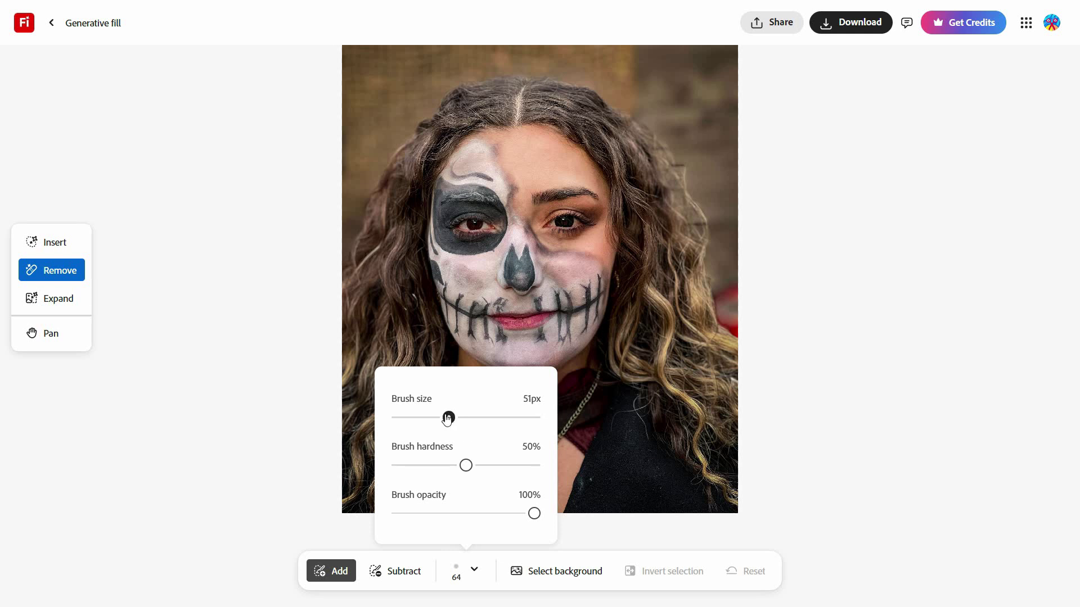
{"action": "mouse_move", "coordinate": [498, 181]}
{"action": "left_mouse_down"}
{"action": "mouse_move", "coordinate": [481, 171]}
{"action": "mouse_move", "coordinate": [489, 163]}
{"action": "left_mouse_up"}
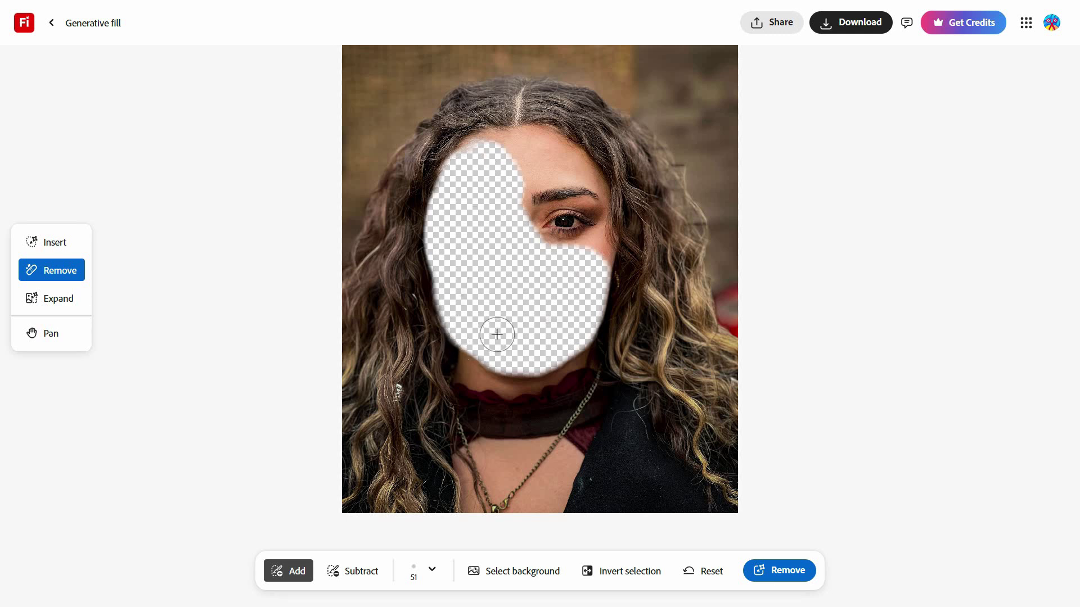
{"action": "left_click", "coordinate": [803, 578]}
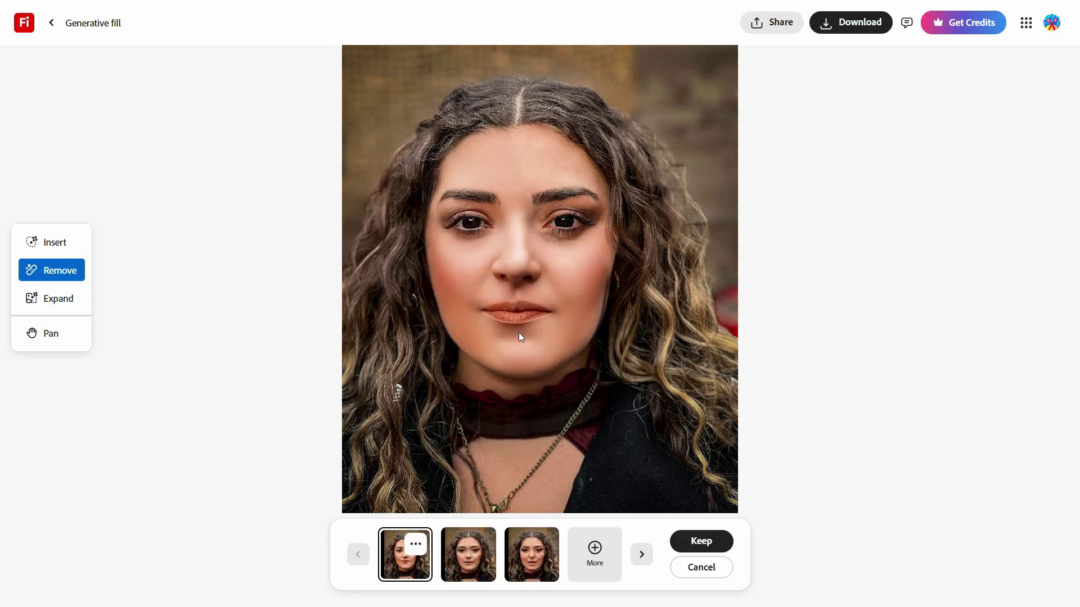
Examine the first variation's lips, chin and cheeks up close and keep that variation
{"action": "scroll", "coordinate": [507, 333], "scroll_direction": "up", "scroll_amount": 5}
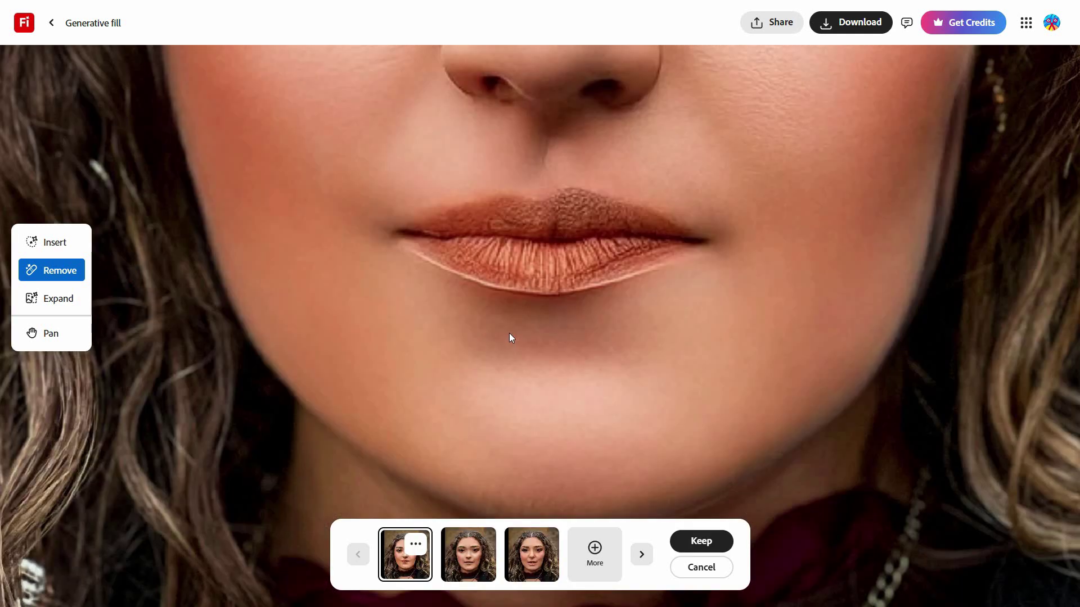
{"action": "scroll", "coordinate": [588, 291], "scroll_direction": "down", "scroll_amount": 5}
{"action": "scroll", "coordinate": [584, 295], "scroll_direction": "up", "scroll_amount": 3}
{"action": "scroll", "coordinate": [569, 312], "scroll_direction": "up", "scroll_amount": 2}
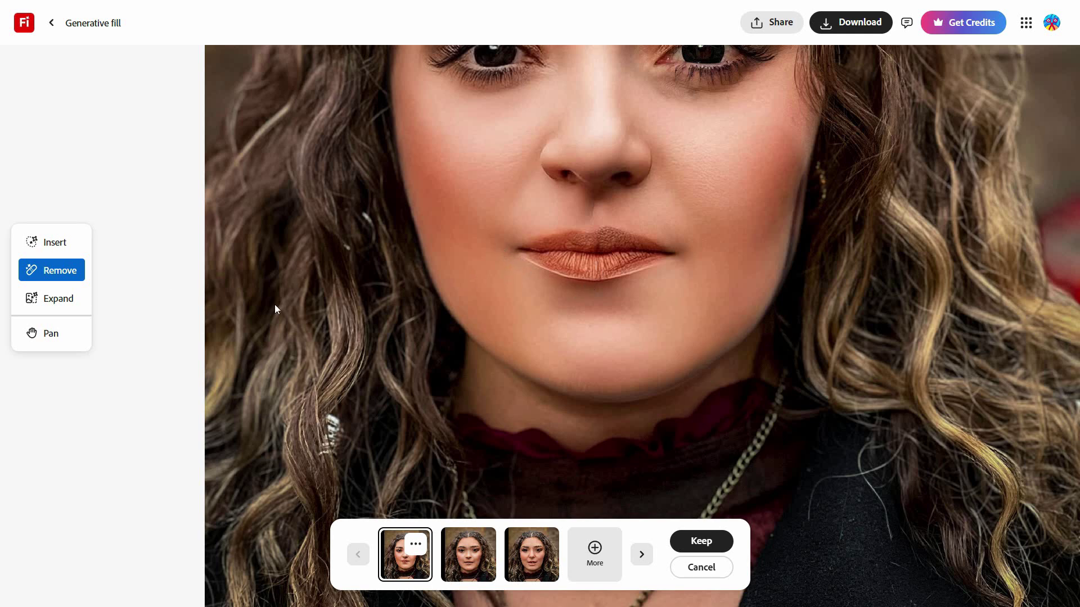
{"action": "scroll", "coordinate": [681, 314], "scroll_direction": "down", "scroll_amount": 5}
{"action": "left_click", "coordinate": [702, 541]}
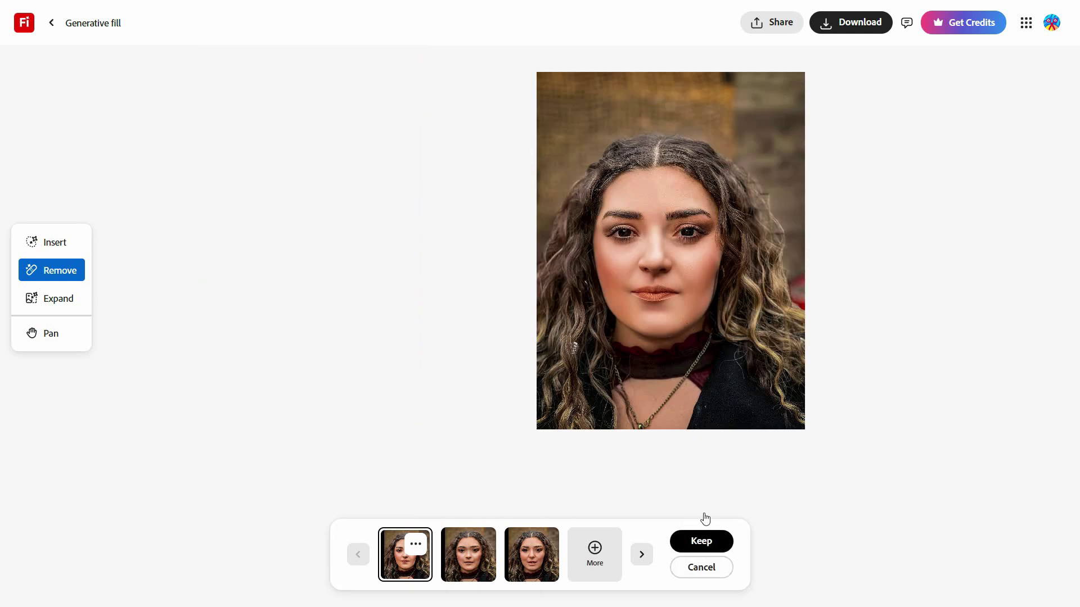
Mask the lower lip and the skin just beneath it with the 51 px brush, and generate the removal
{"action": "scroll", "coordinate": [641, 309], "scroll_direction": "up", "scroll_amount": 2}
{"action": "scroll", "coordinate": [585, 436], "scroll_direction": "up", "scroll_amount": 2}
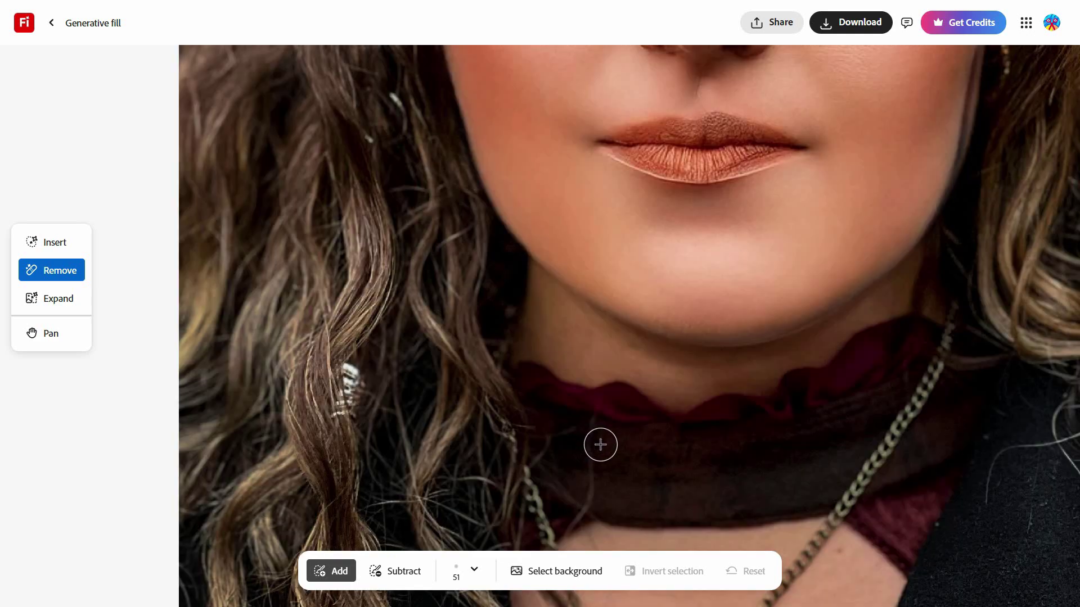
{"action": "scroll", "coordinate": [627, 427], "scroll_direction": "down", "scroll_amount": 4}
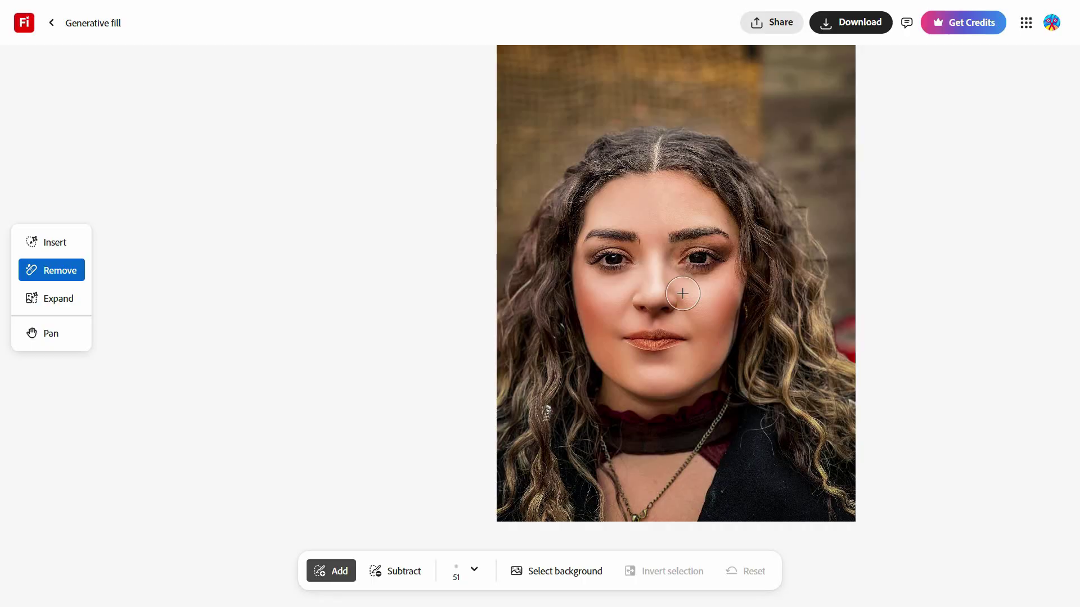
{"action": "scroll", "coordinate": [665, 309], "scroll_direction": "up", "scroll_amount": 3}
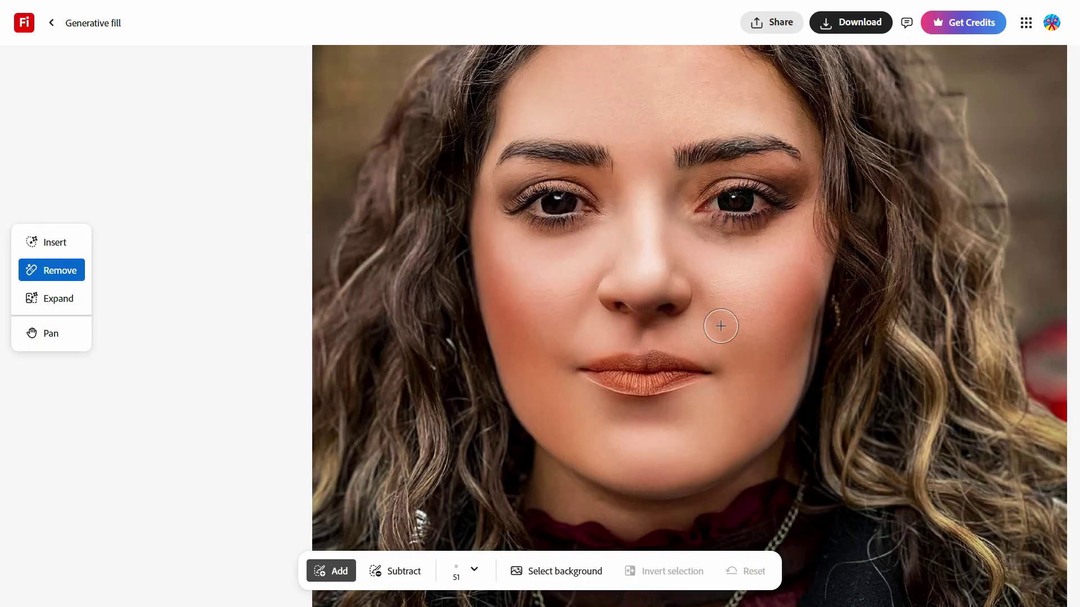
{"action": "scroll", "coordinate": [732, 325], "scroll_direction": "down", "scroll_amount": 3}
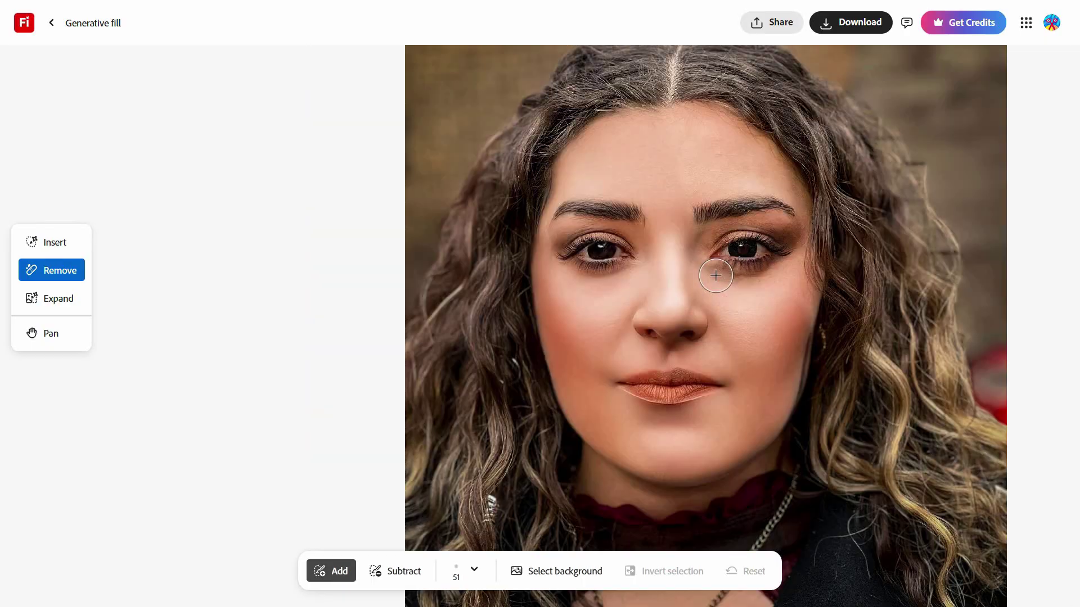
{"action": "scroll", "coordinate": [717, 284], "scroll_direction": "up", "scroll_amount": 2}
{"action": "left_click_drag", "start_coordinate": [696, 403], "coordinate": [618, 397]}
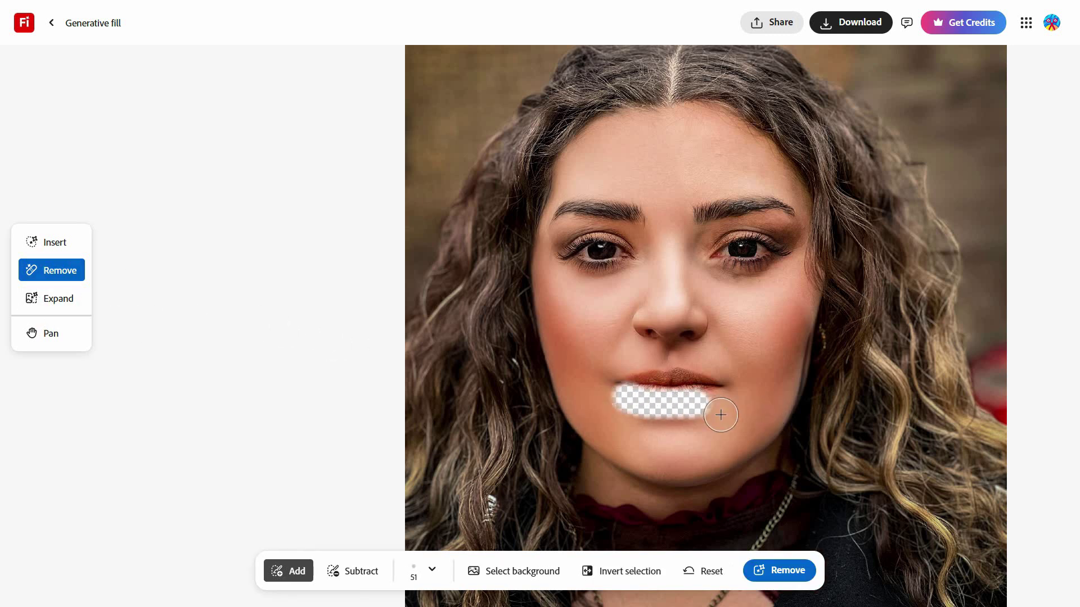
{"action": "left_click", "coordinate": [783, 572]}
Keep the third lip variation and download the edited portrait
{"action": "left_click", "coordinate": [531, 562]}
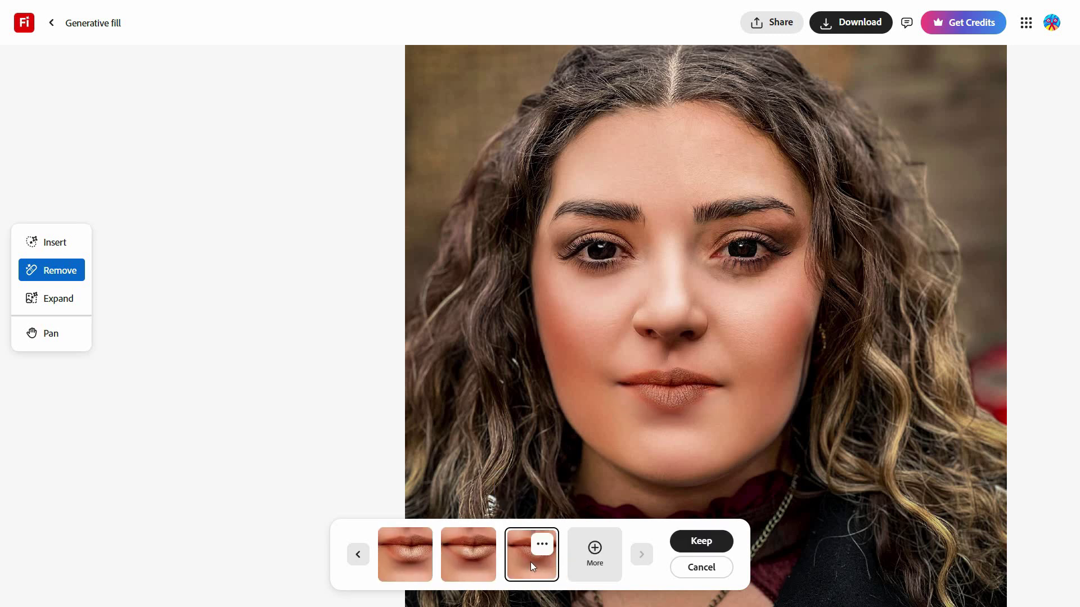
{"action": "left_click", "coordinate": [701, 541]}
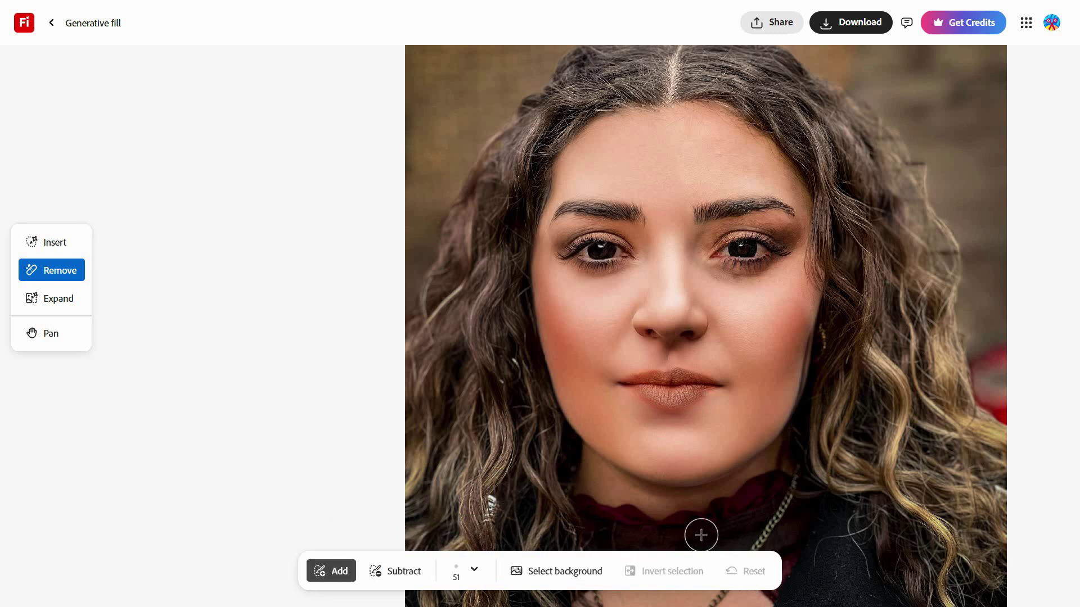
{"action": "left_click", "coordinate": [859, 22]}
Switch to the Downloads folder and rename the original portrait "15. Before FaceRetouch" and the new download "15. After Face retouch"
{"action": "key", "text": "alt+Tab"}
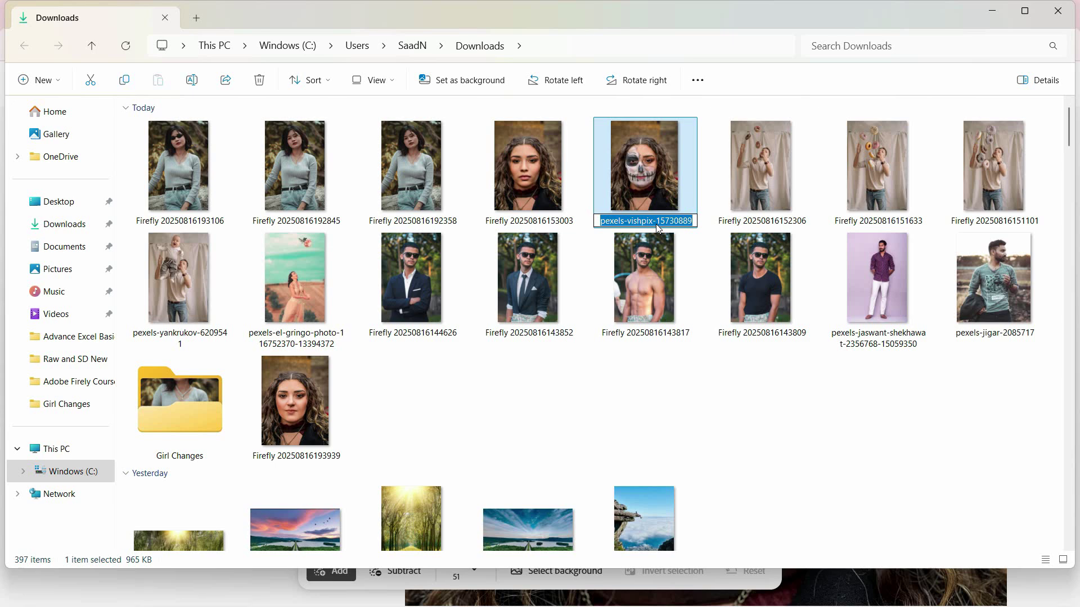
{"action": "type", "text": "Befo"}
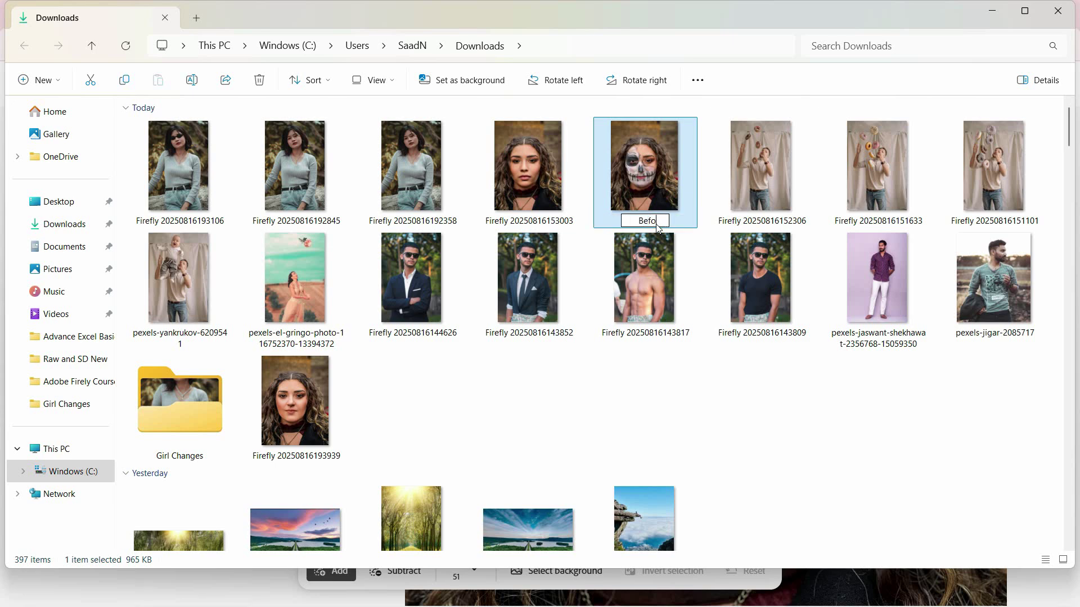
{"action": "type", "text": "r"}
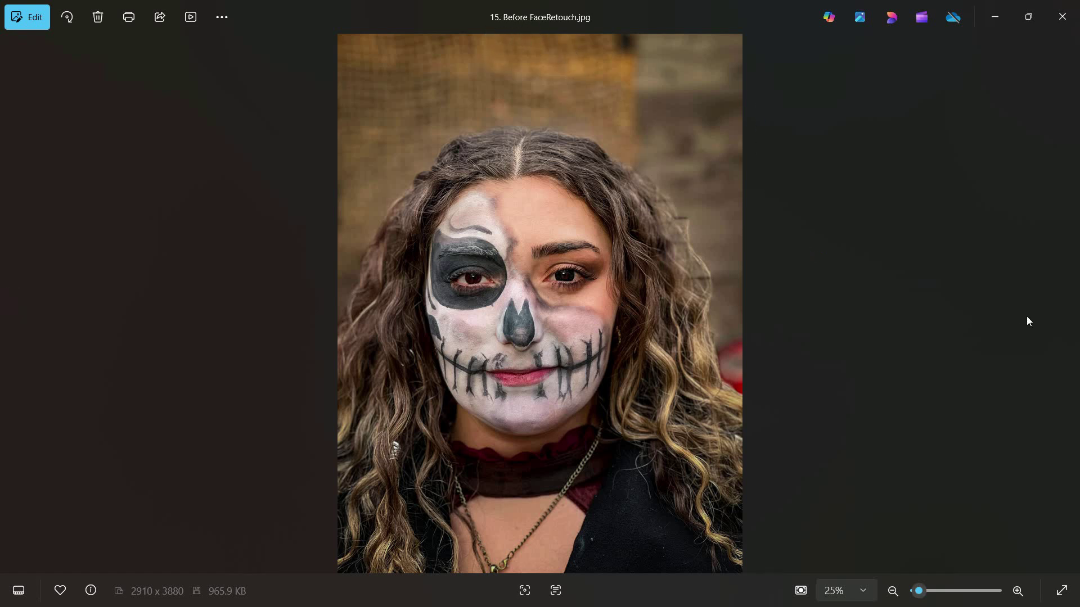
Compare 15. Before FaceRetouch.jpg with 15. After Face retouch.png by alternating between the two images
{"action": "key", "text": "Left"}
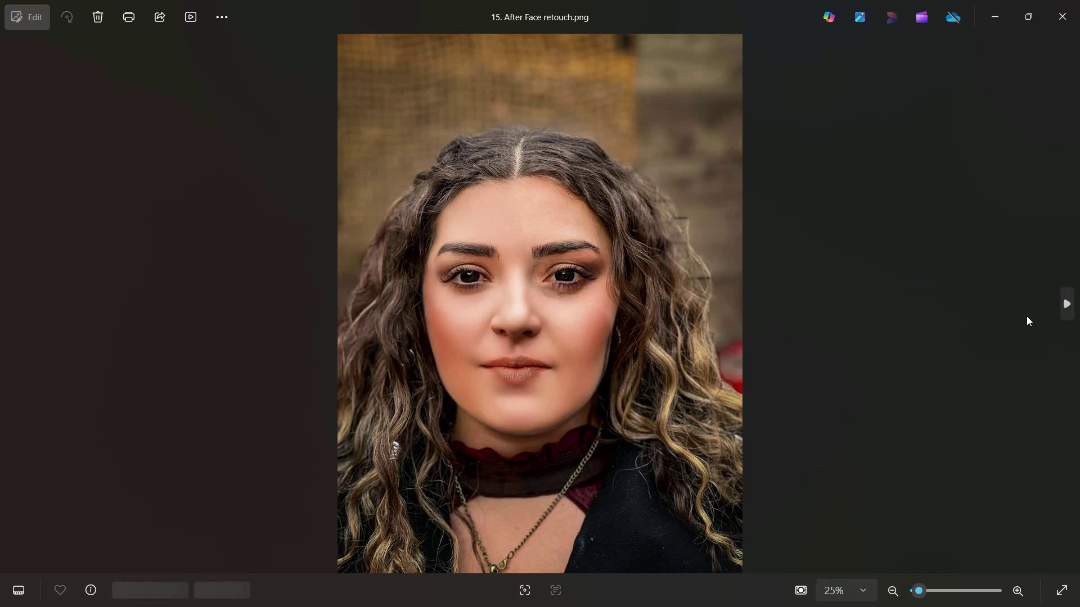
{"action": "key", "text": "Right"}
{"action": "key", "text": "Left"}
{"action": "key", "text": "Right"}
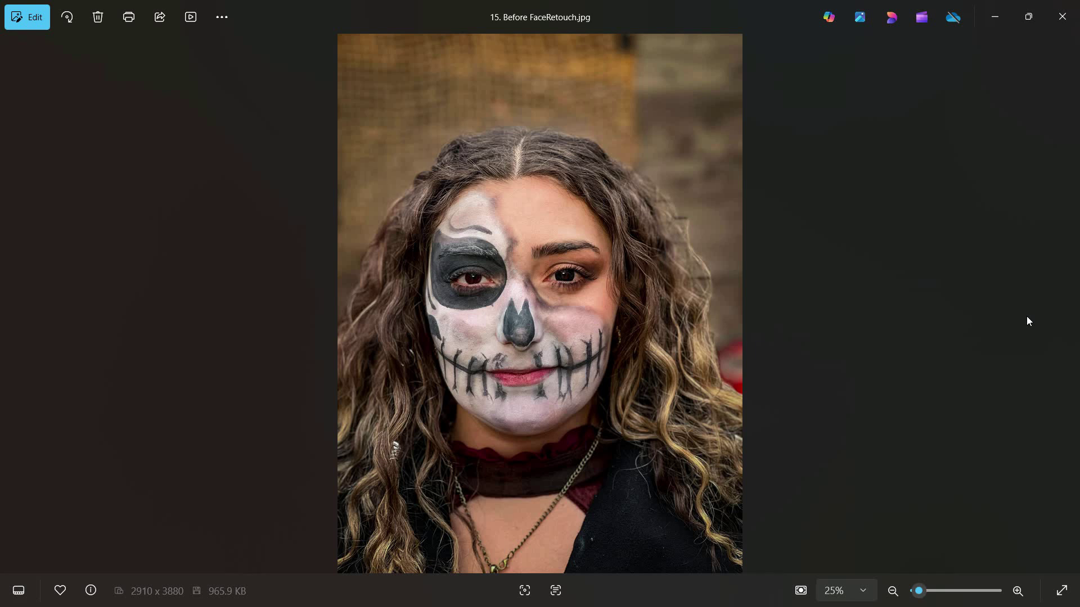
{"action": "key", "text": "Left"}
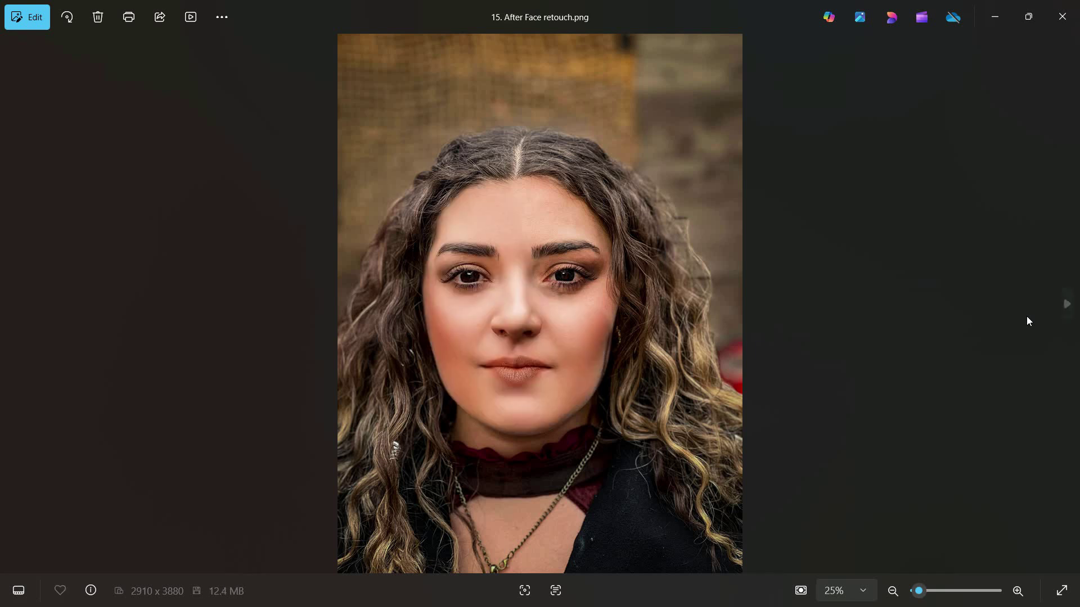